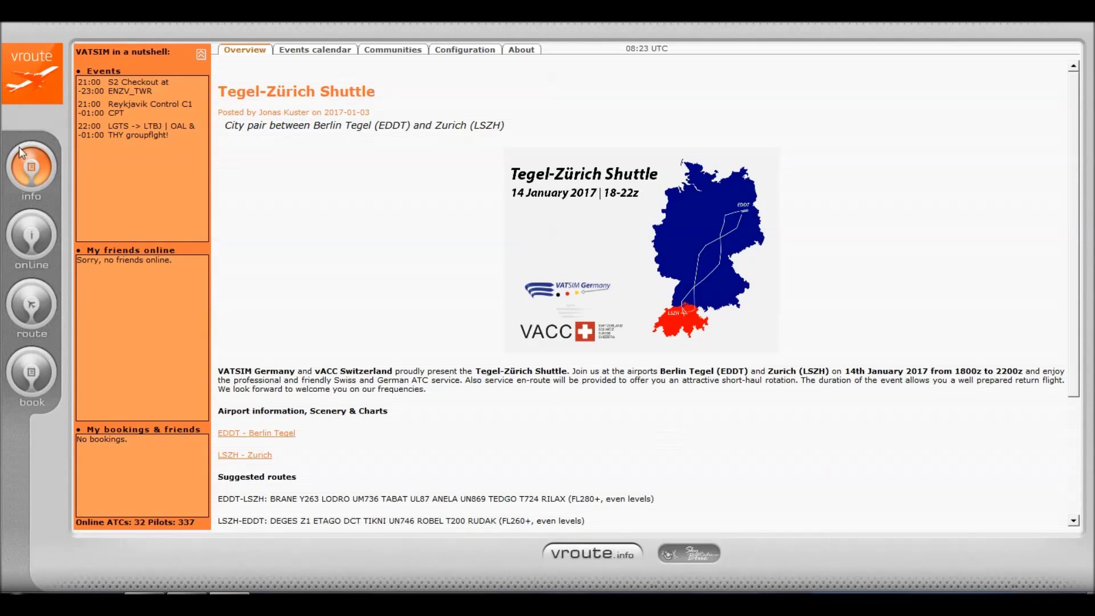
Open vroute's route search, choose United Kingdom as departure country, and browse UK airports
click(31, 306)
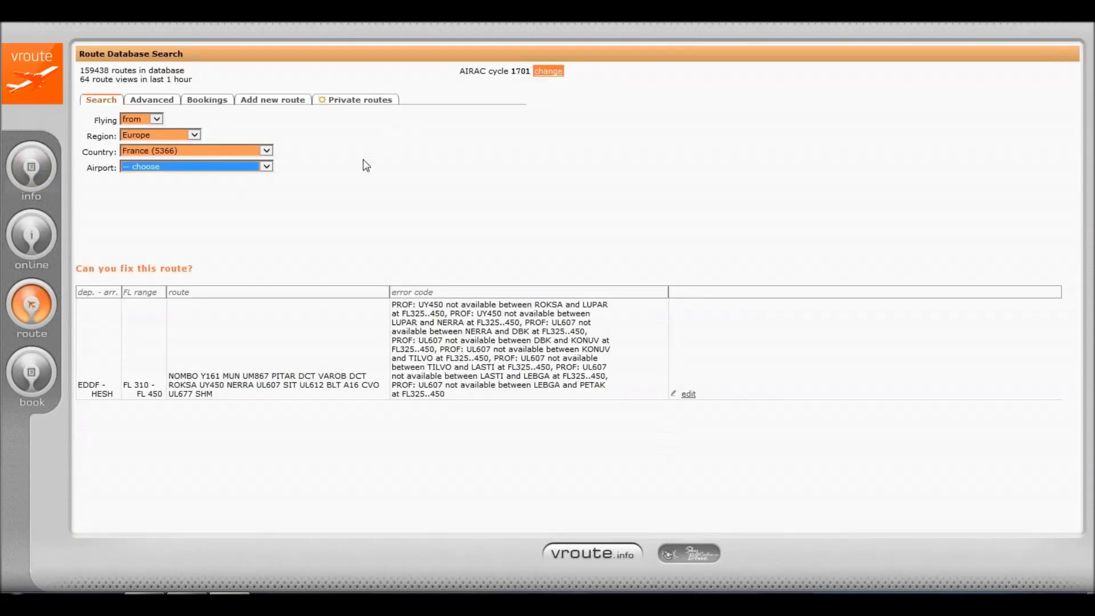
click(266, 151)
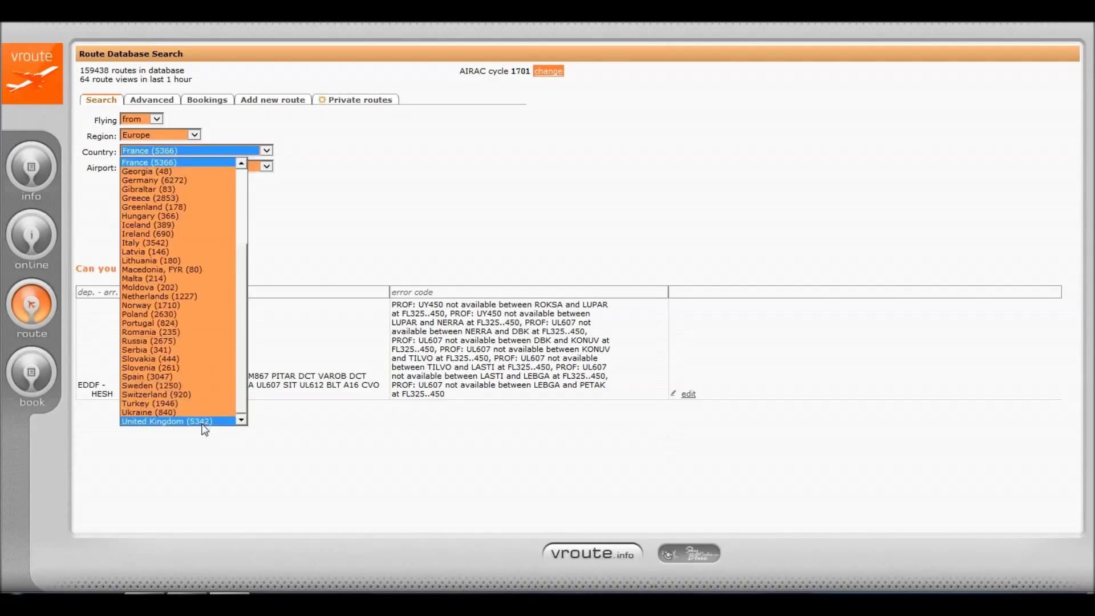
click(206, 421)
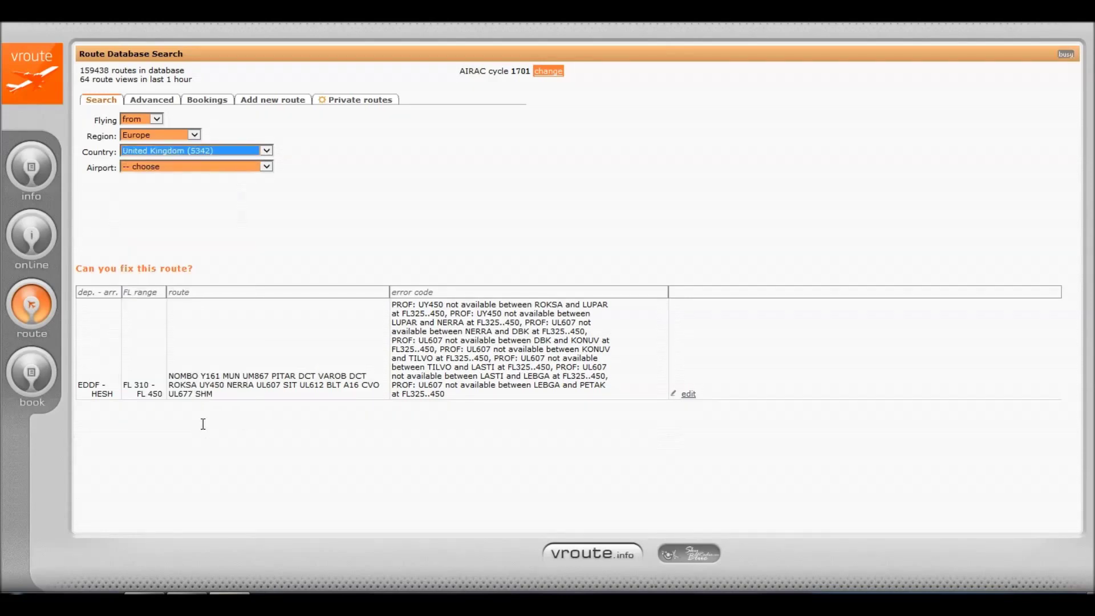
click(267, 167)
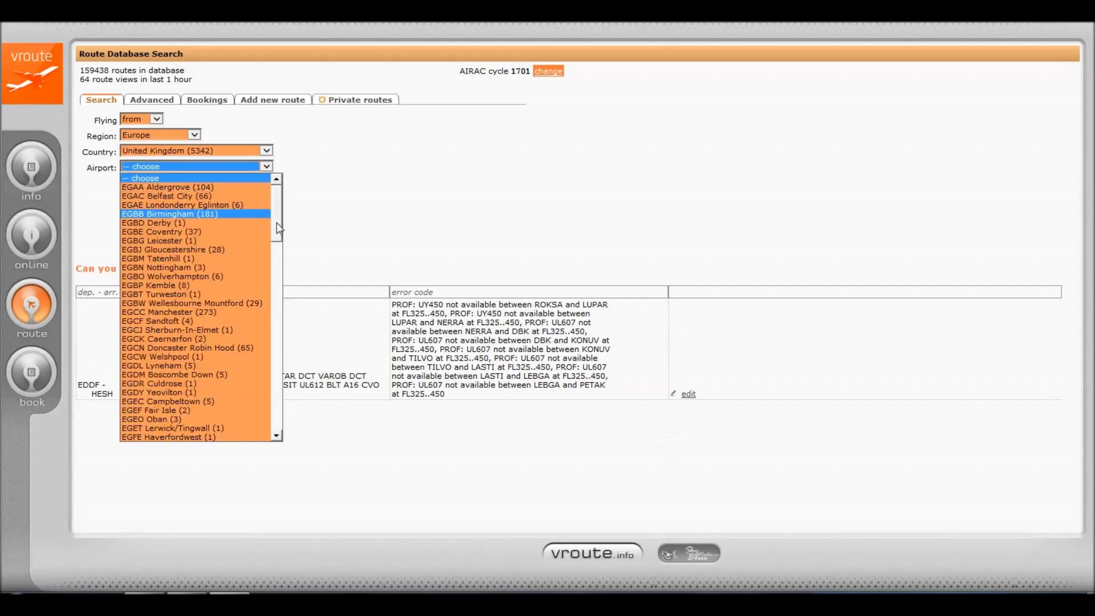
drag(276, 224, 281, 292)
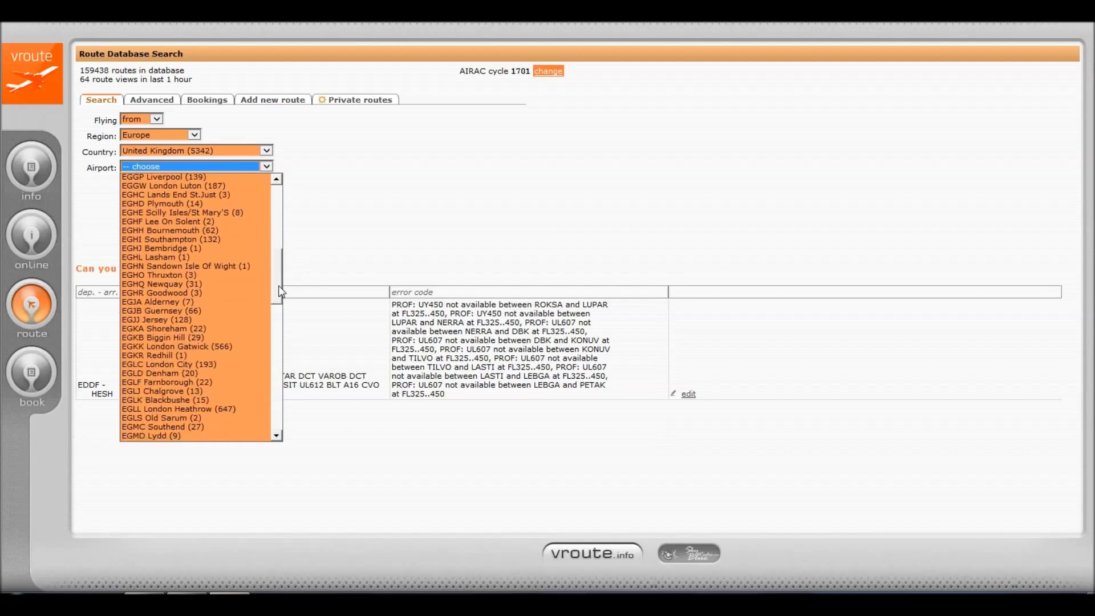
Search EGLL Heathrow to EHAM Schiphol routes and select the BPK Q295 CLN L620 REDFA string
click(166, 408)
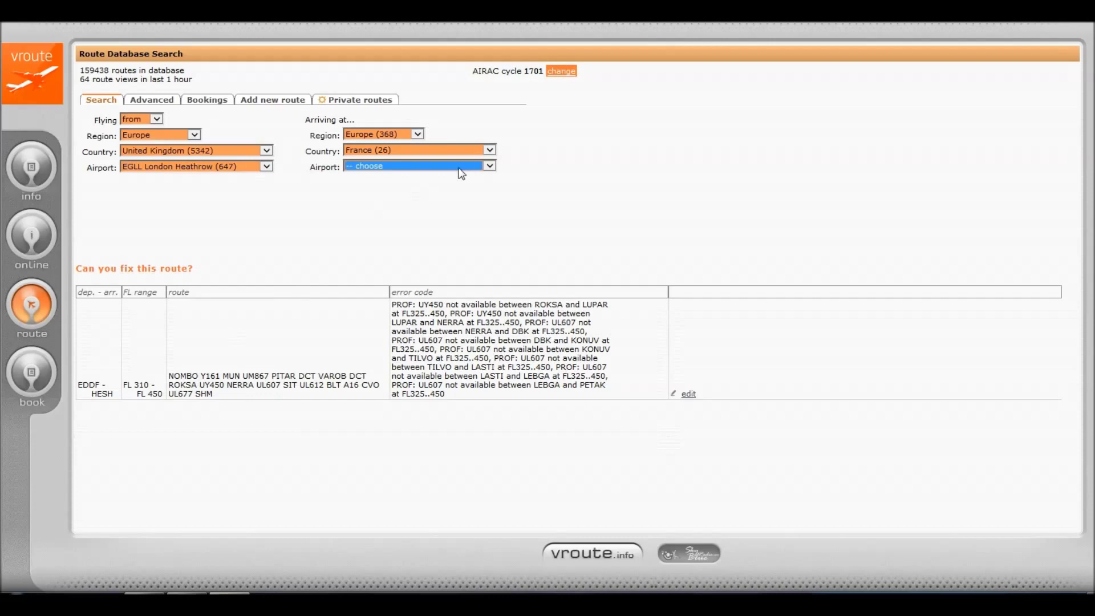
click(489, 151)
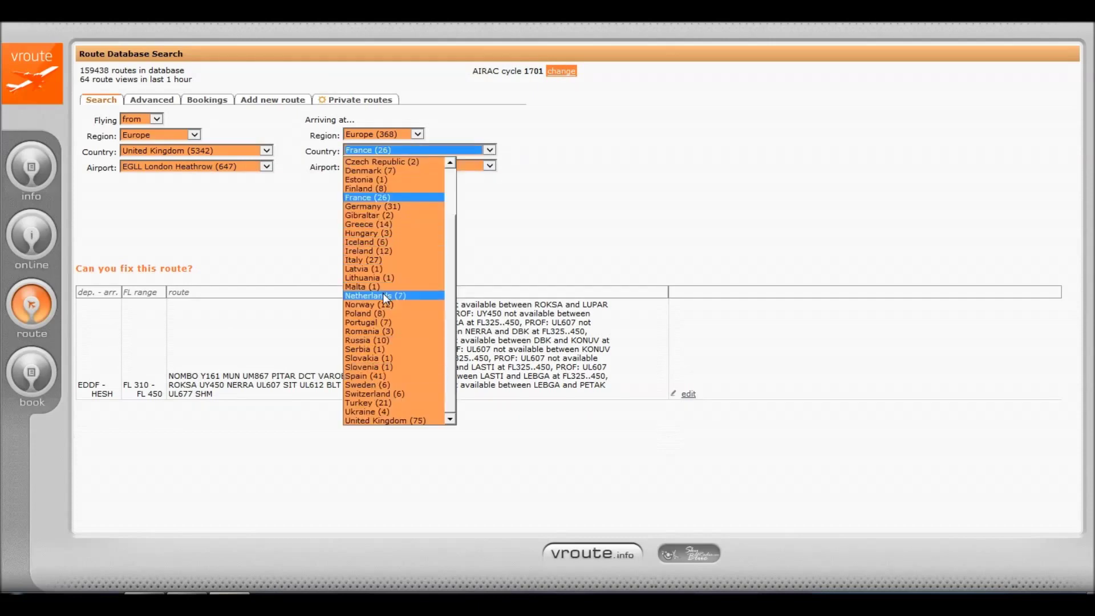
click(382, 294)
click(488, 168)
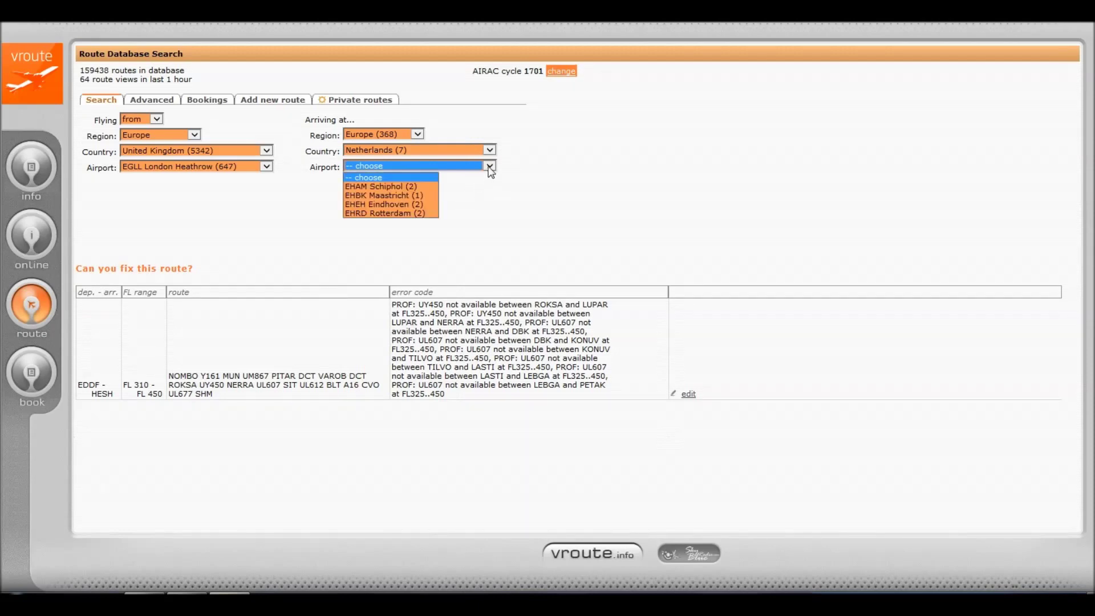
click(424, 190)
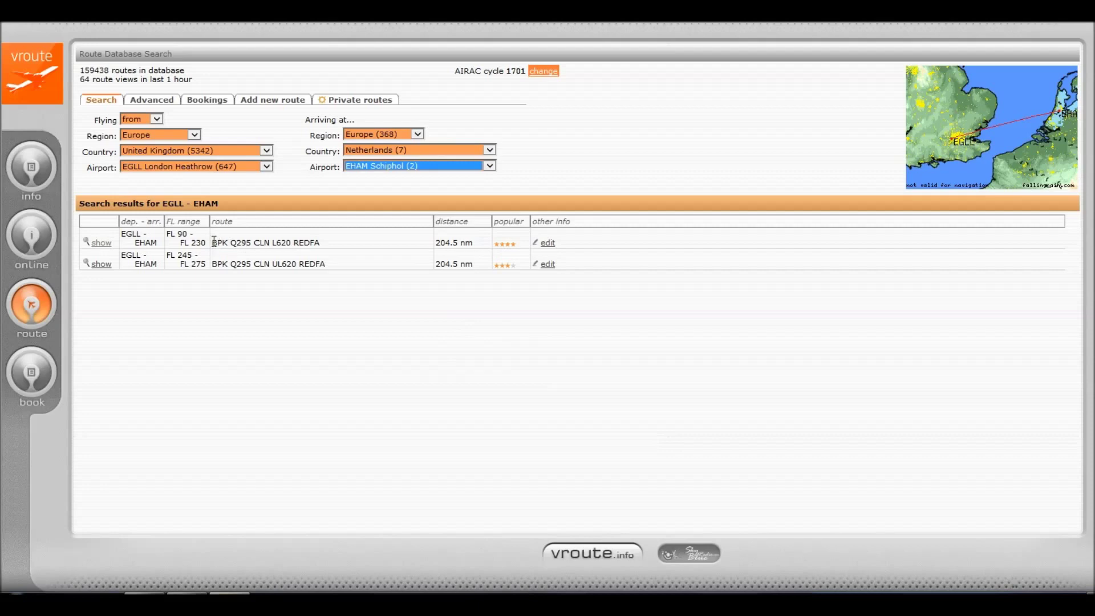
drag(214, 240, 307, 240)
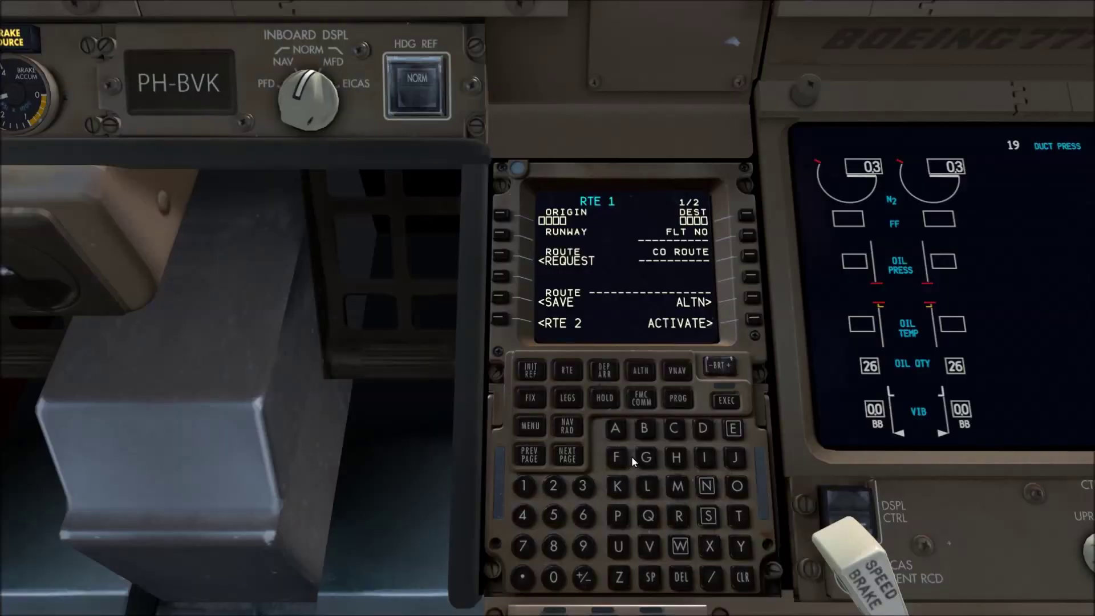
Enter EGLL as the FMC route origin
click(734, 430)
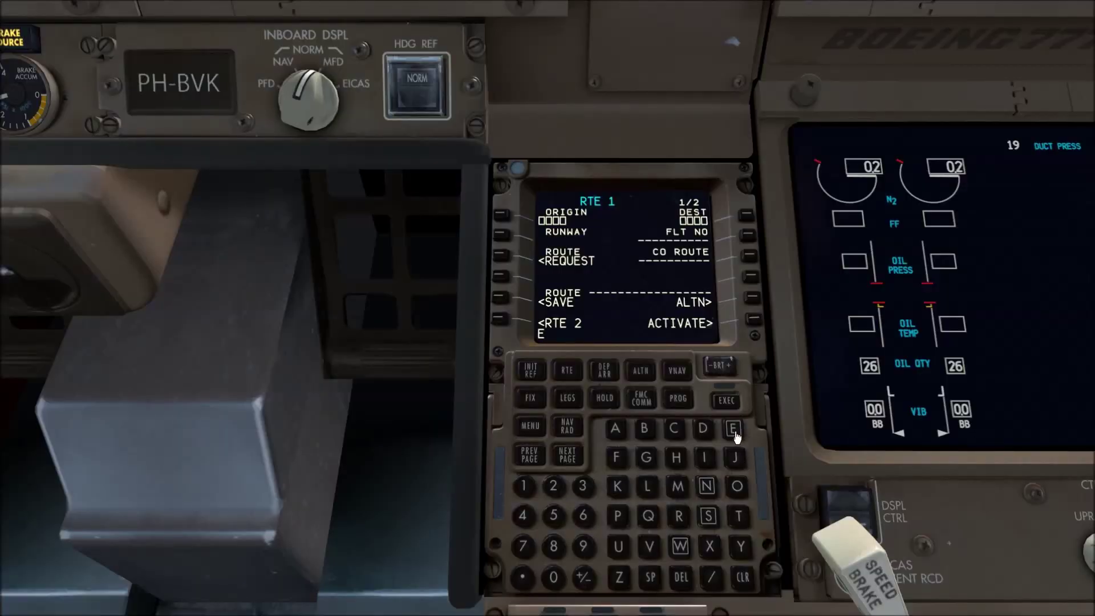
click(647, 458)
click(648, 487)
click(500, 216)
Enter EHAM as the FMC route destination
click(732, 429)
click(677, 462)
click(614, 433)
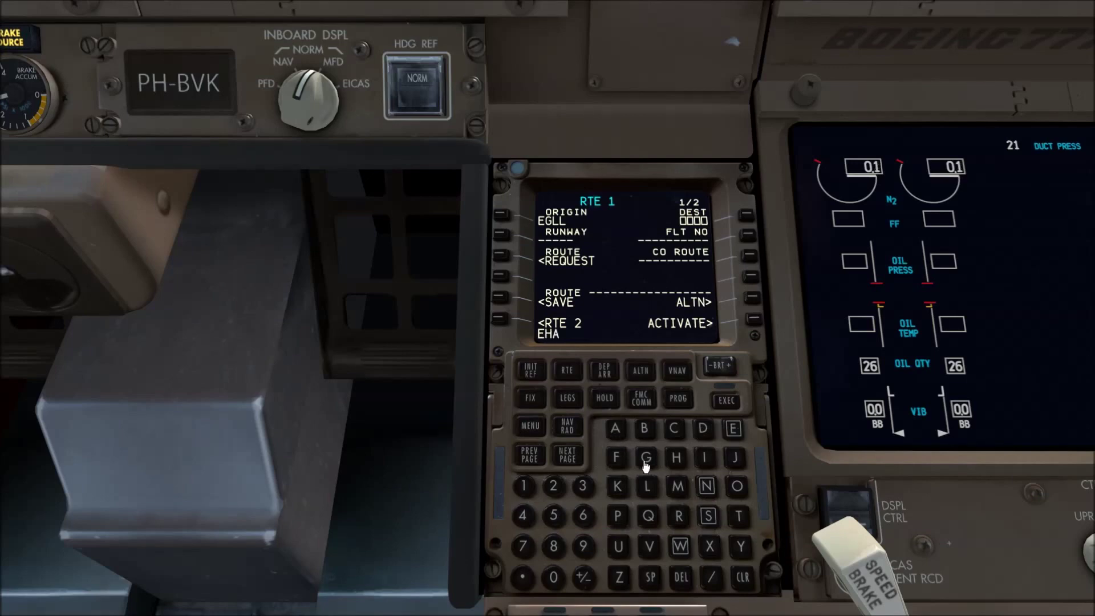
click(685, 492)
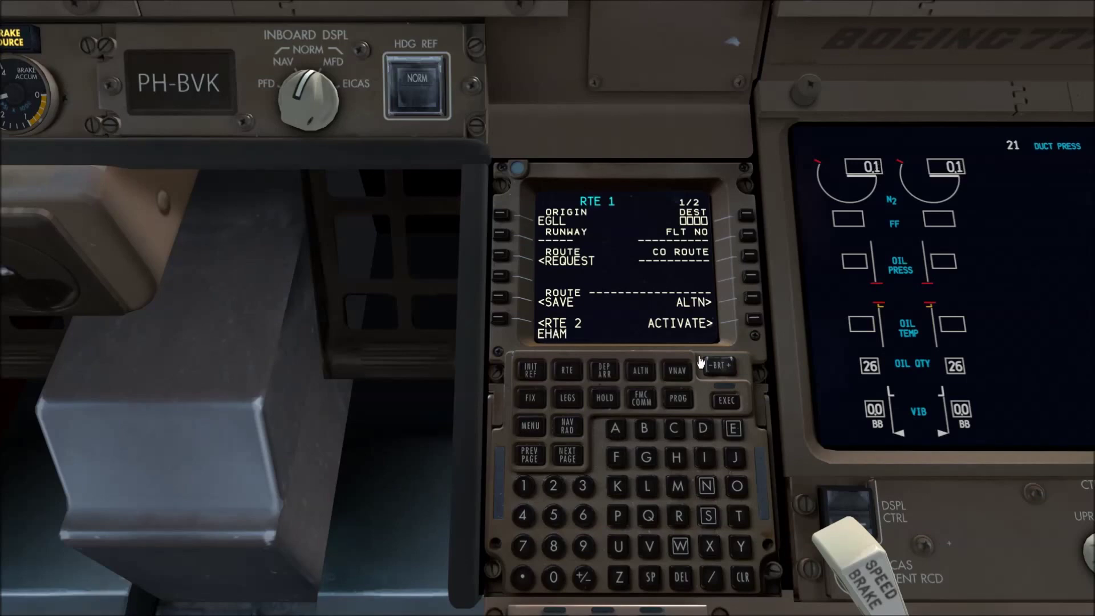
click(747, 216)
click(569, 463)
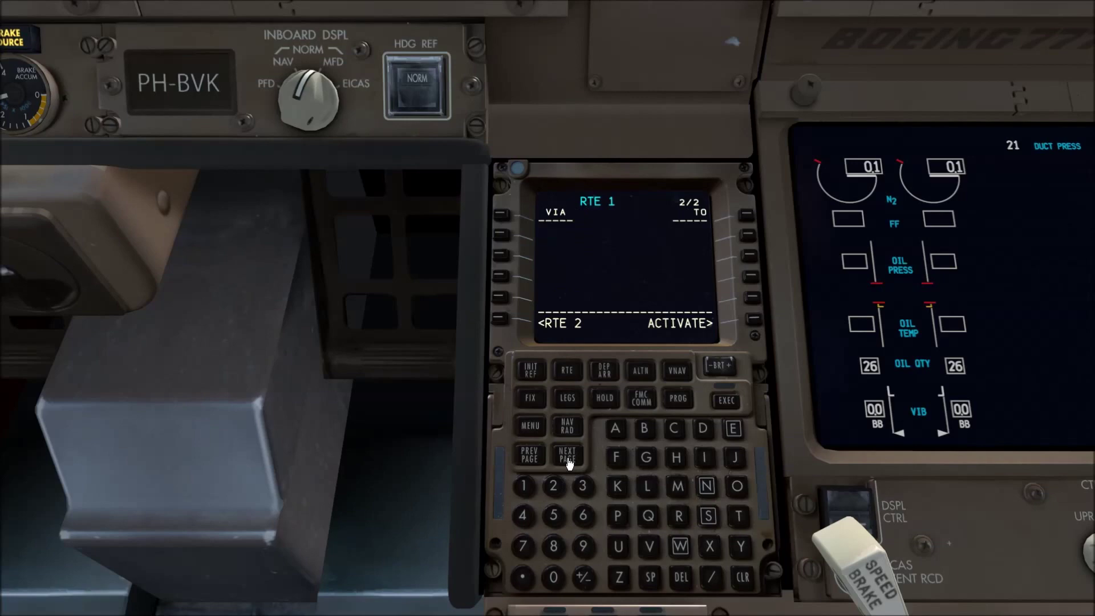
Add BPK VOR/DME as the first route waypoint
click(644, 435)
click(616, 514)
click(616, 488)
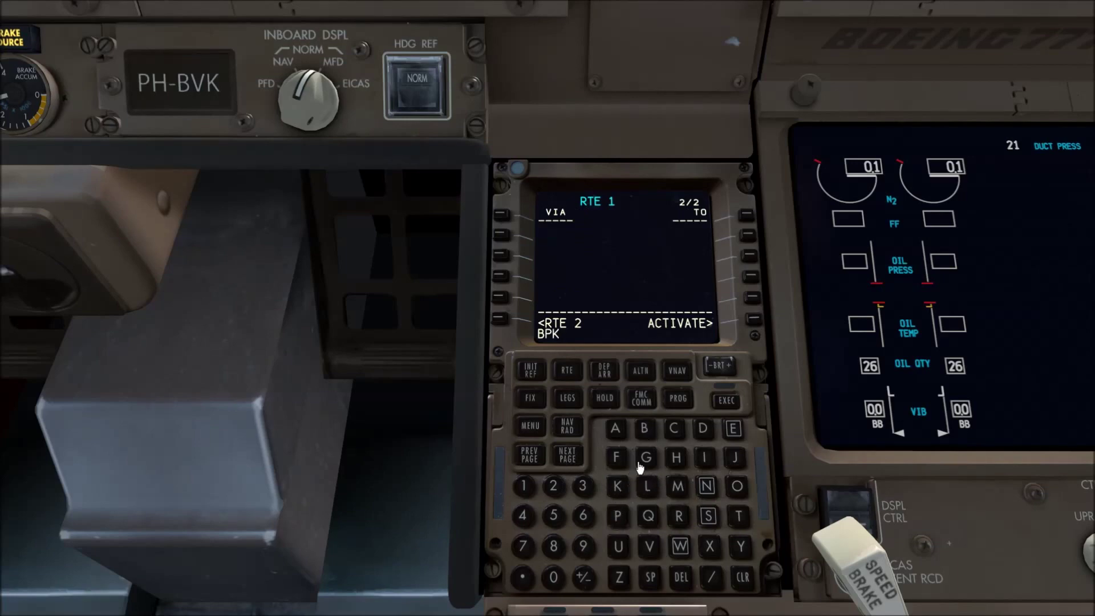
click(748, 216)
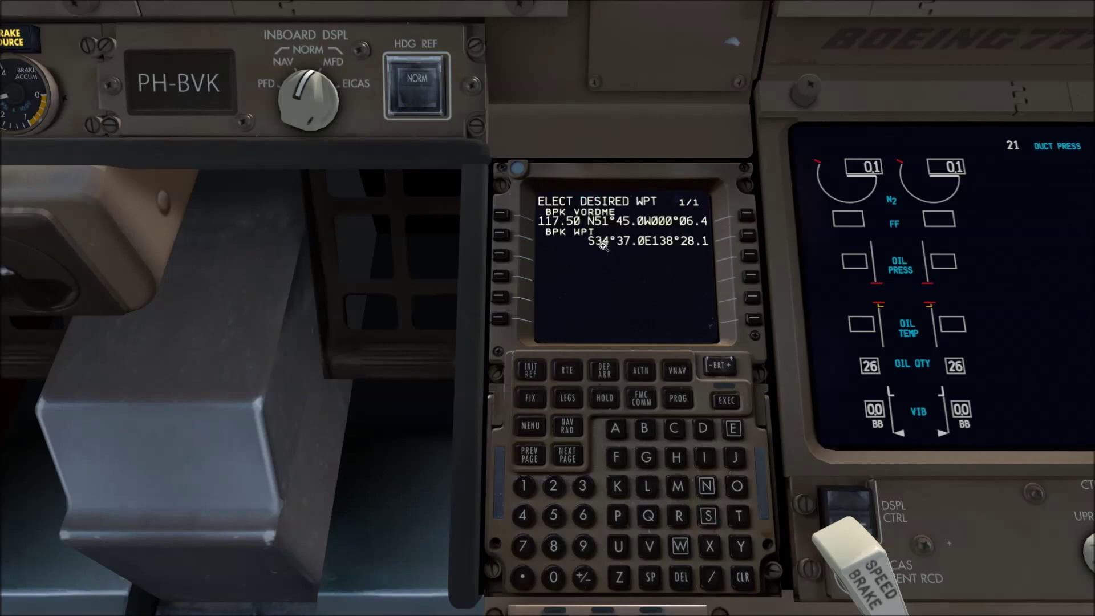
click(502, 217)
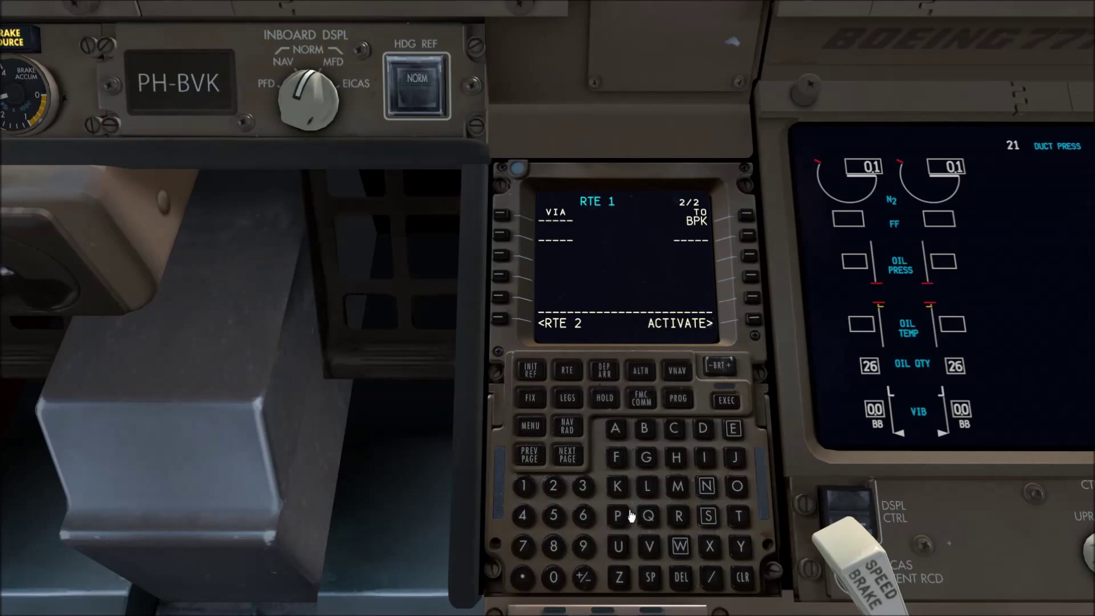
Add airway Q295 ending at CLN
click(654, 518)
click(557, 484)
click(587, 546)
click(557, 518)
click(505, 235)
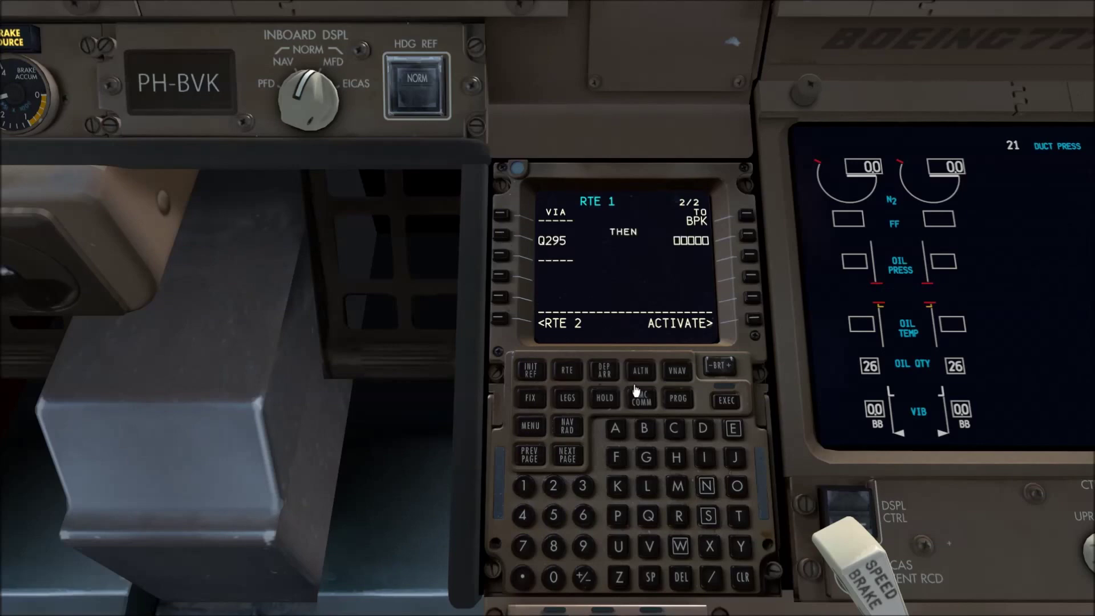
click(675, 432)
click(648, 487)
click(708, 489)
click(746, 237)
Add airway L620 ending at REDFA
click(629, 496)
click(581, 517)
click(557, 486)
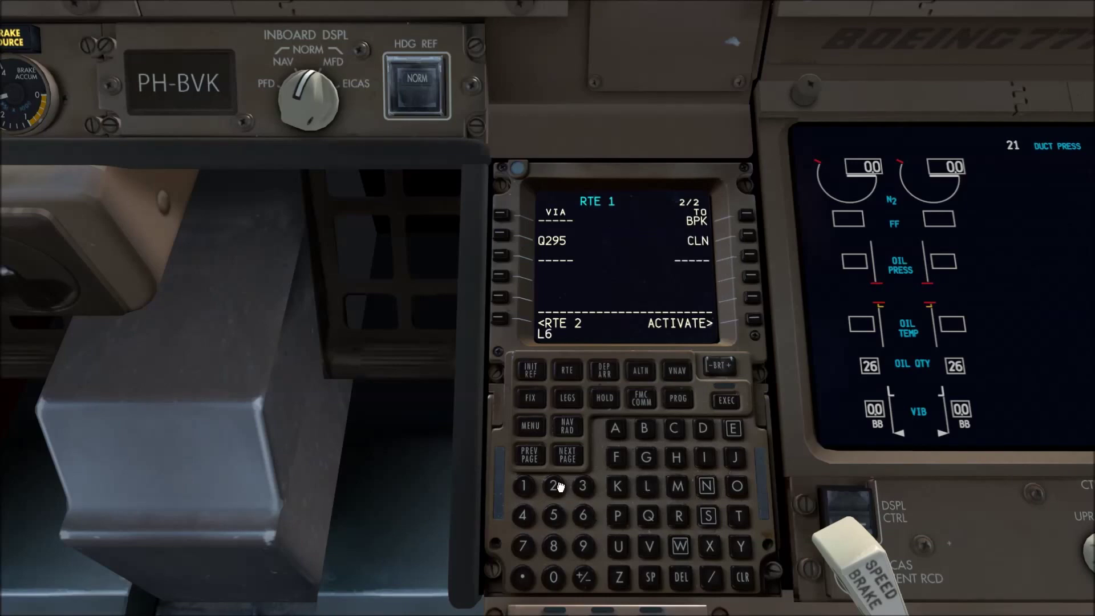
click(555, 579)
click(502, 259)
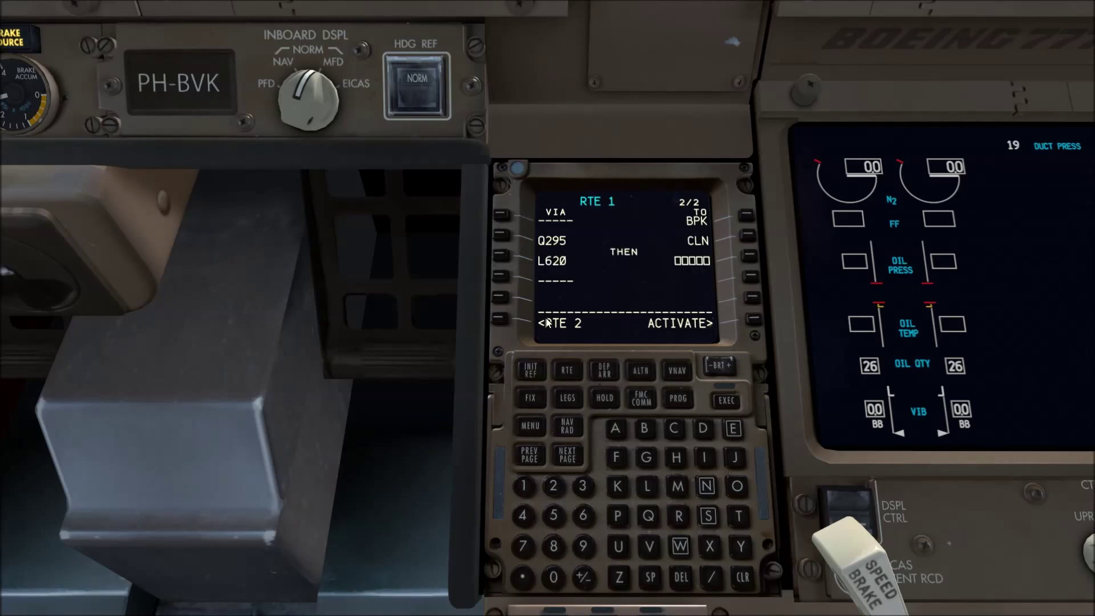
click(678, 518)
click(733, 429)
click(706, 429)
click(619, 456)
click(617, 428)
click(748, 258)
Save the FMC route from RTE 1 as company route EGLLEHAM001
click(530, 456)
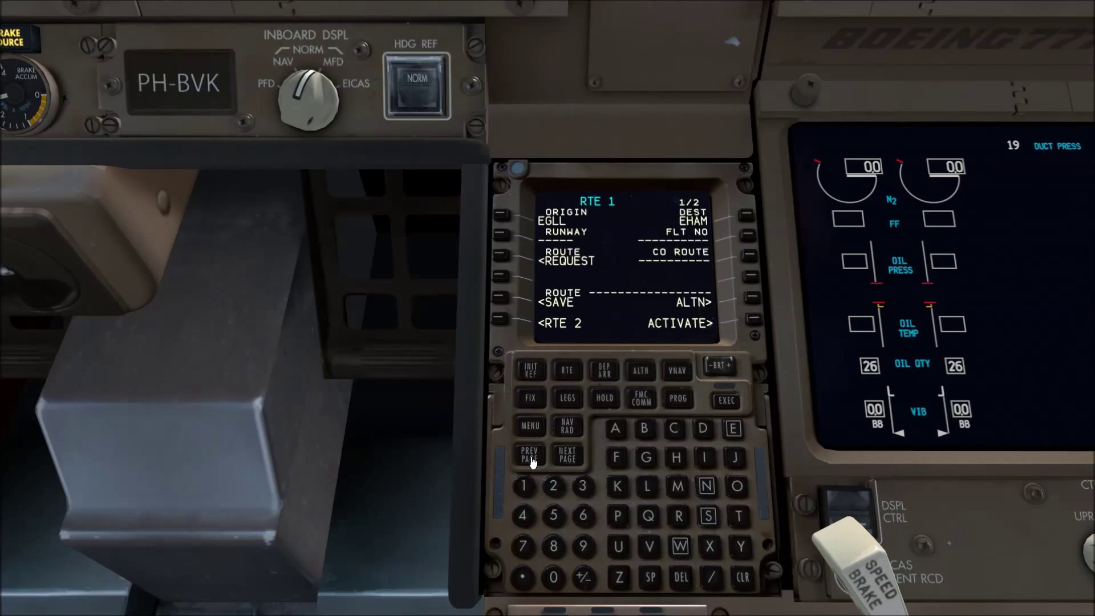
click(501, 299)
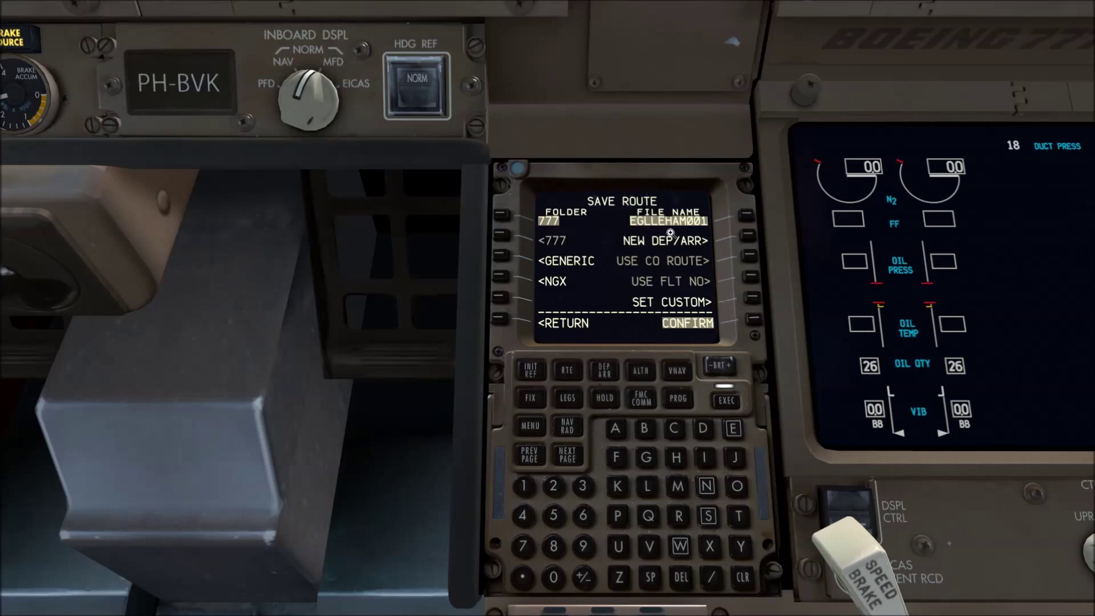
click(727, 402)
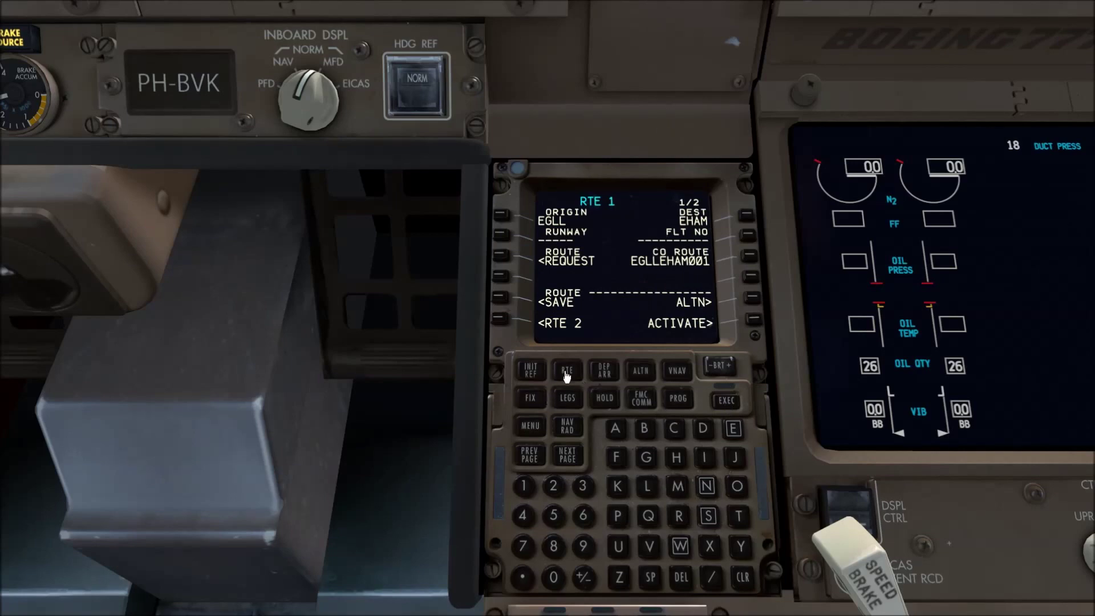
click(567, 467)
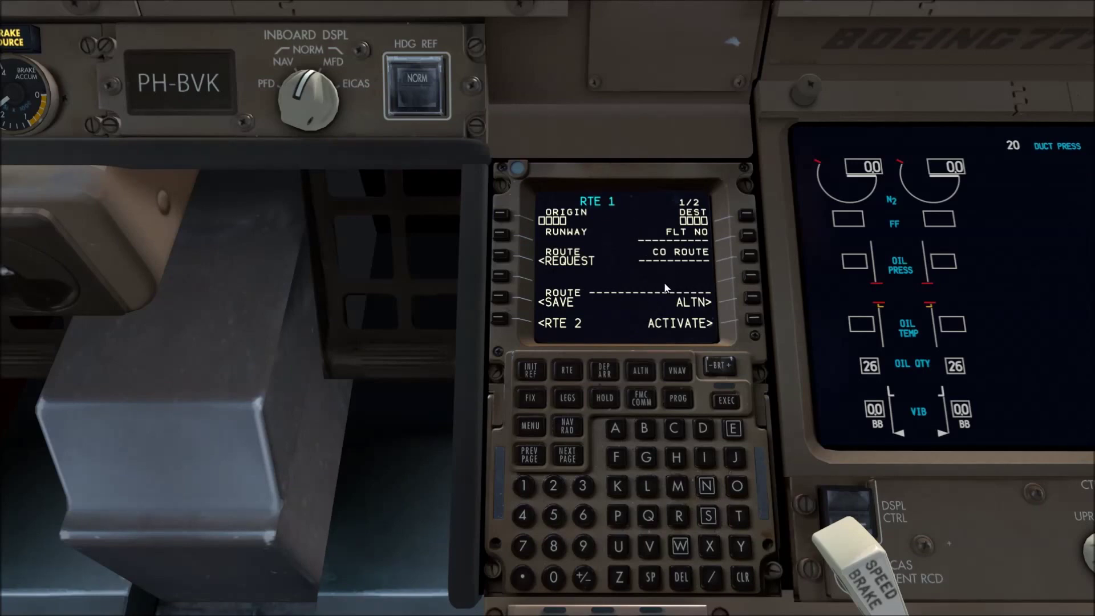
Load EGLLEHAM001 via CO ROUTE and review the restored BPK–CLN–REDFA legs
click(729, 437)
click(648, 467)
click(645, 490)
click(733, 429)
click(677, 459)
click(616, 430)
click(684, 490)
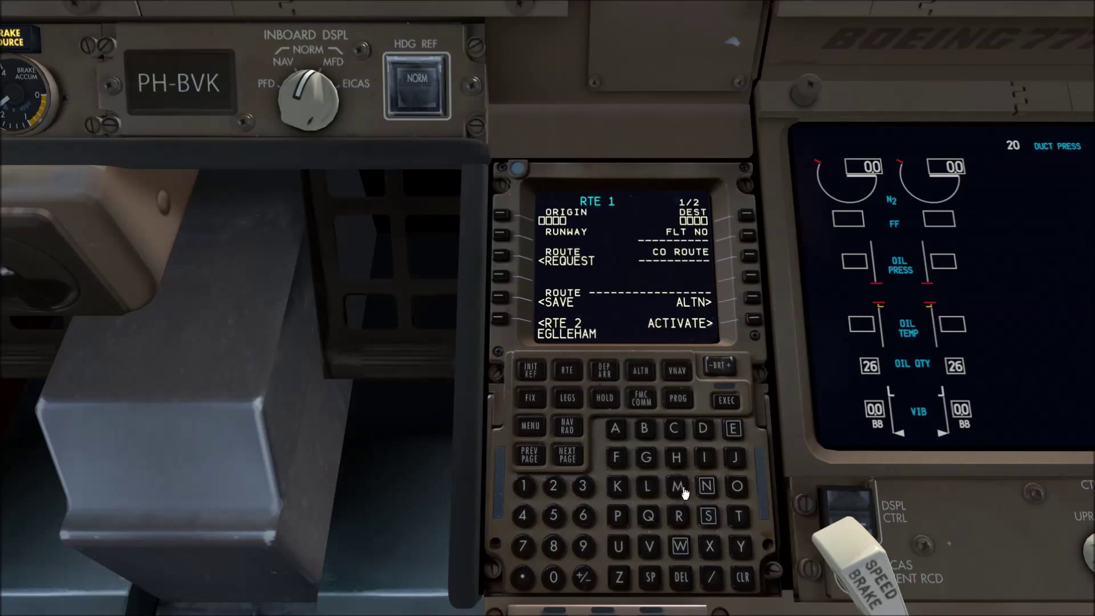
click(552, 578)
click(523, 487)
click(750, 256)
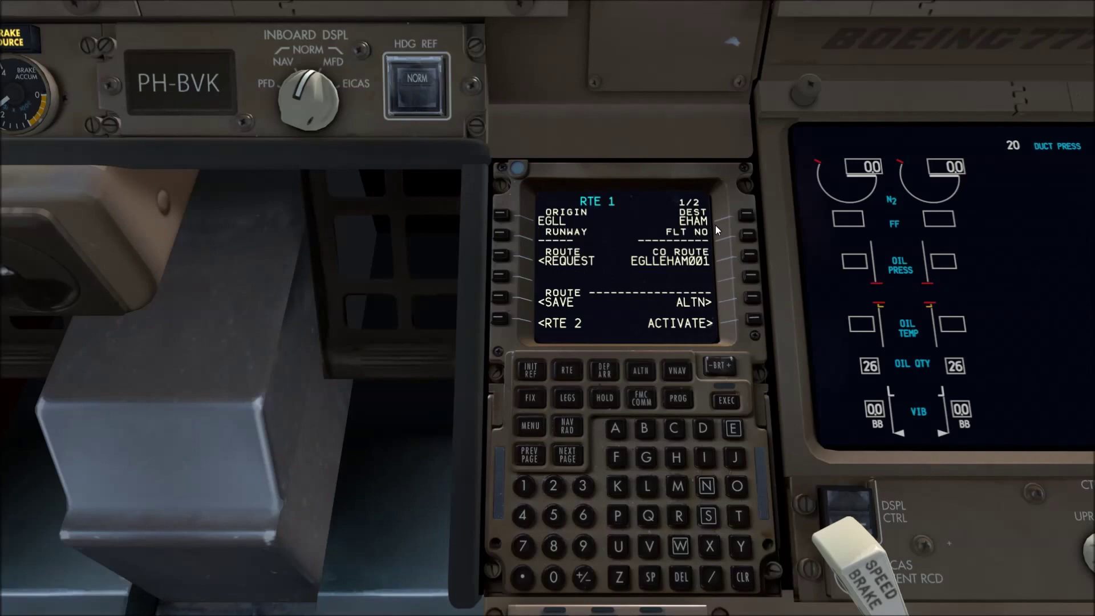
click(567, 455)
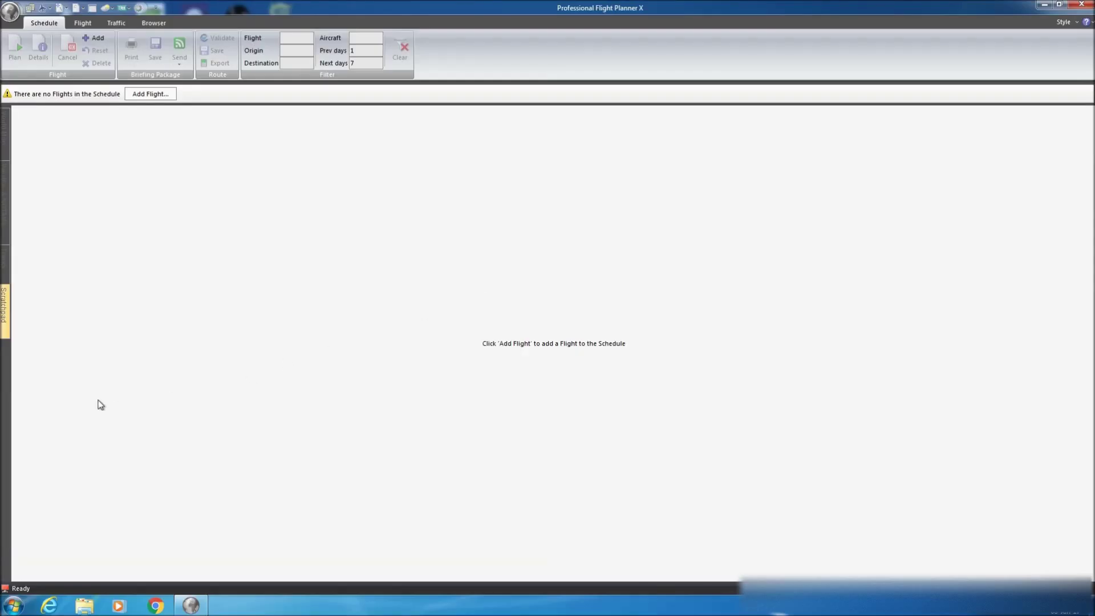
Open PFPX's Route Editor from the Route Data menu to create a new route
click(65, 8)
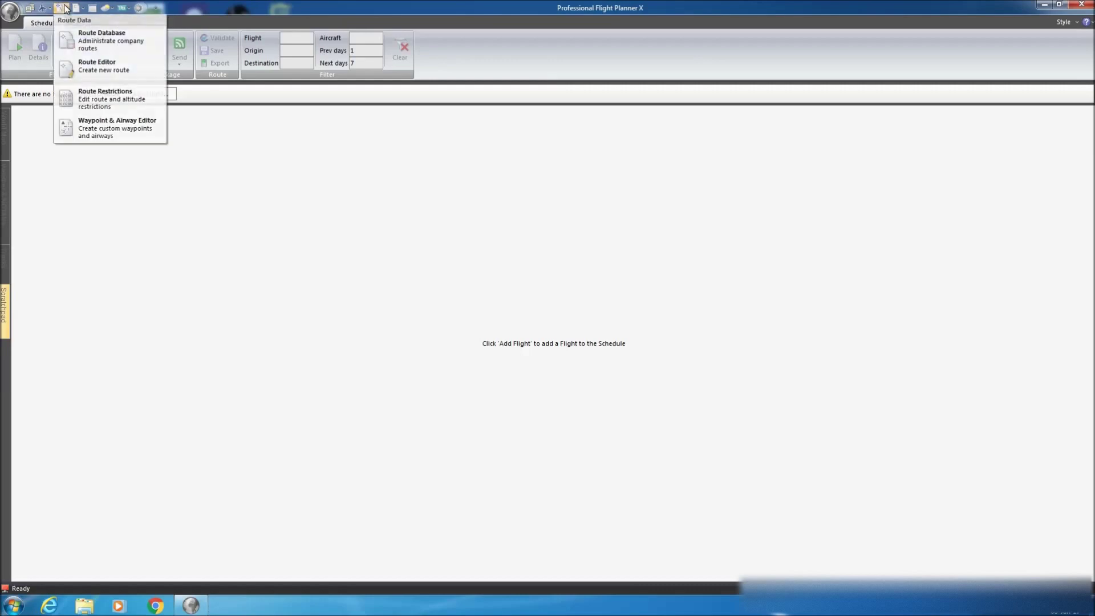
click(94, 68)
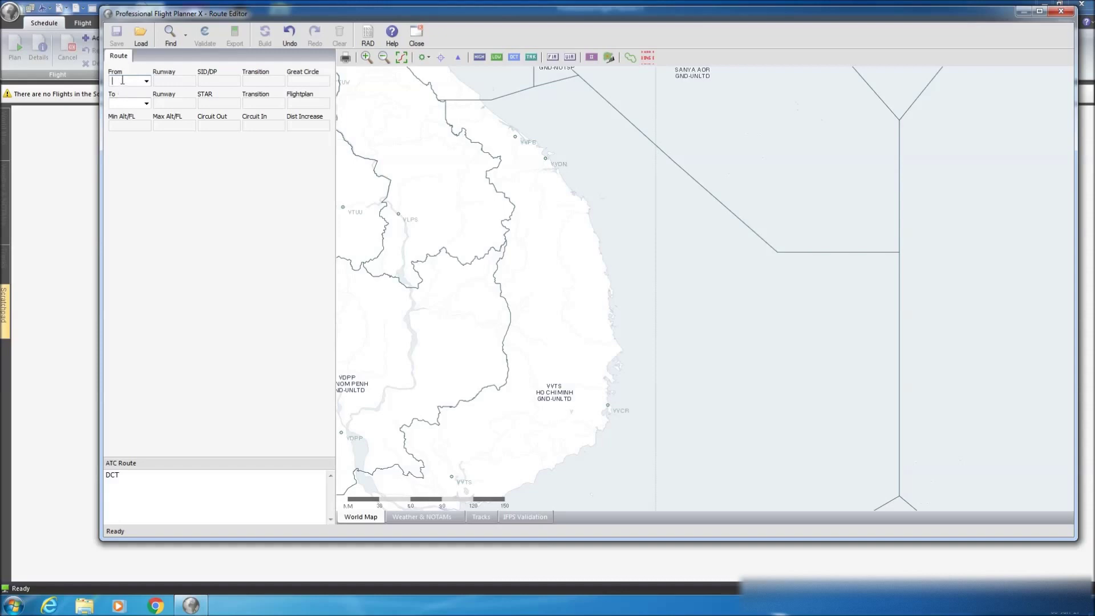
Set From EGLL, To EHAM, and type BPK Q295 CLN L620 REDFA into the ATC route
text(EGL)
text(L)
key(Tab)
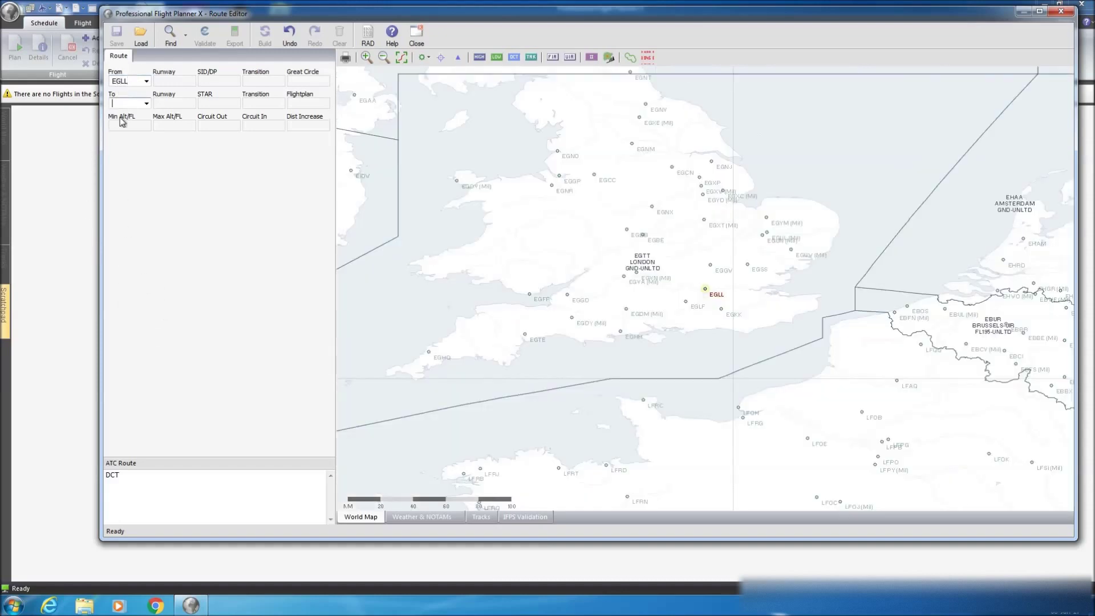
text(EHA)
text(M)
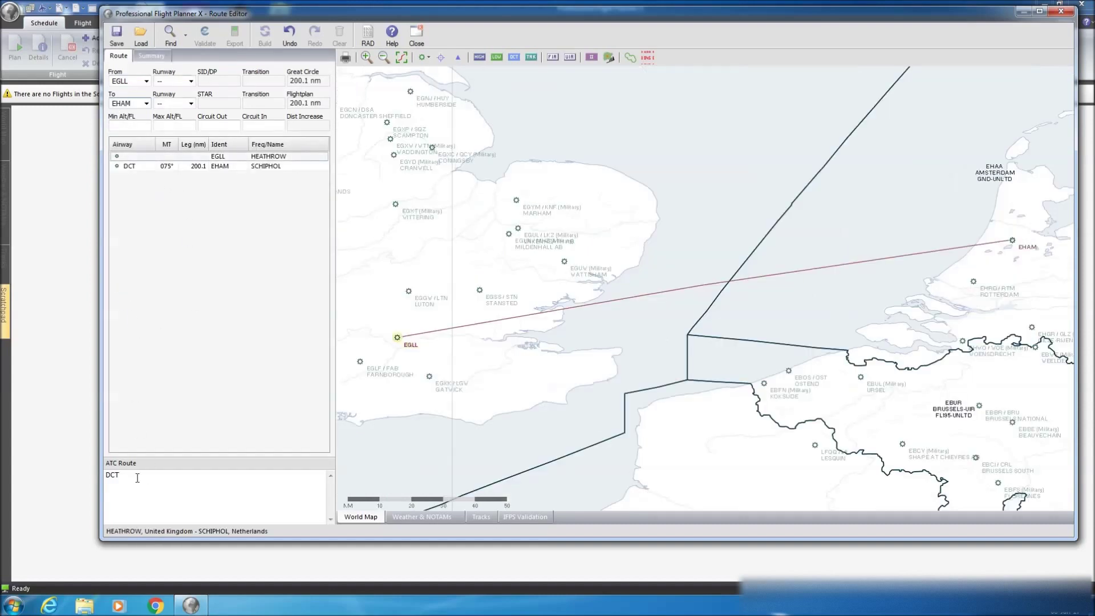
click(138, 475)
text(B)
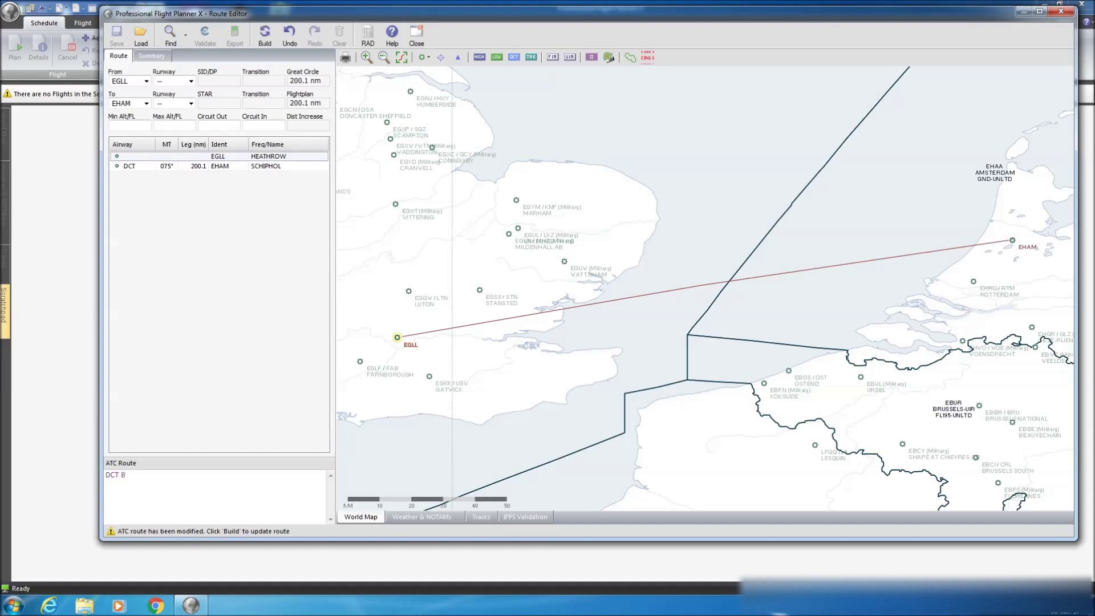
text(PK )
text(Q)
text(29)
text(5 )
text(CLN)
text( L6)
text(20 )
text(REDFA)
Build the route from the ATC string and save it as EGLLEHAM01 locally
click(266, 38)
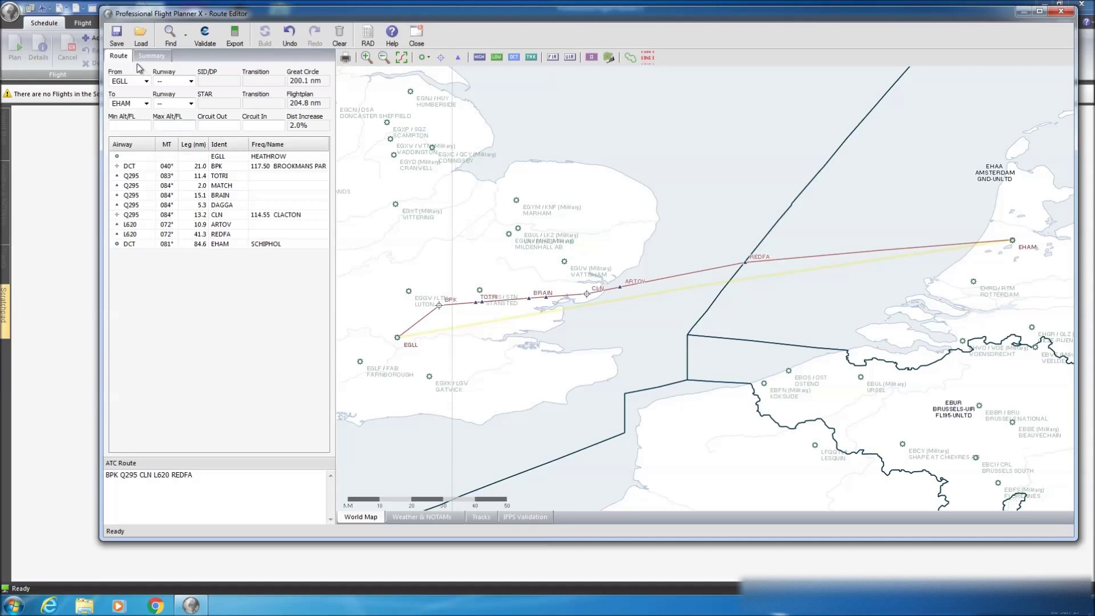
click(117, 39)
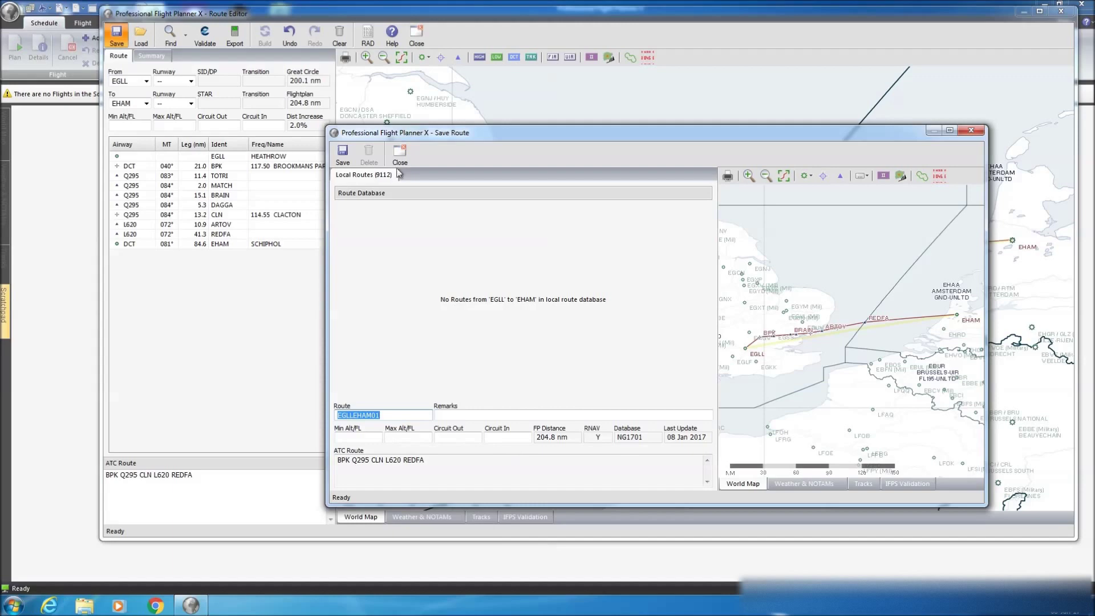
click(343, 155)
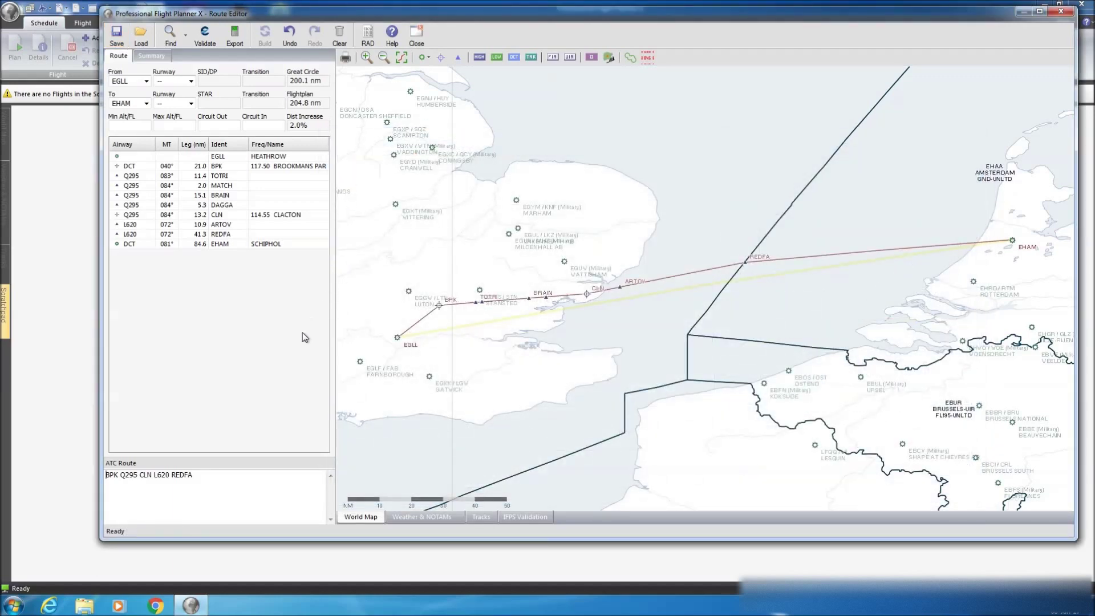
Export EGLLEHAM01 to all six add-on formats and close the export window
click(235, 36)
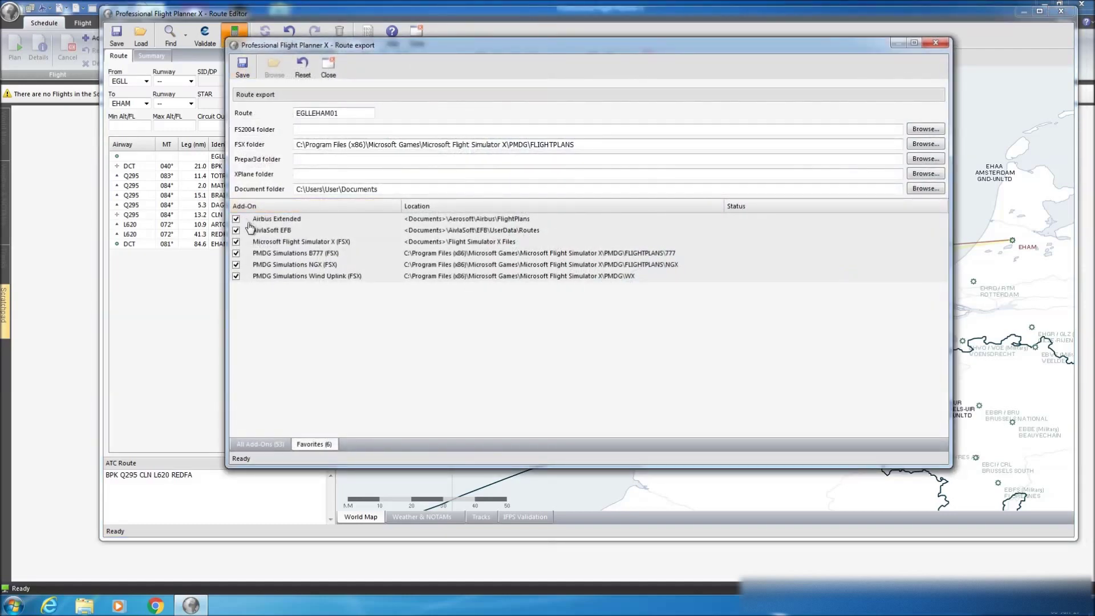
click(243, 66)
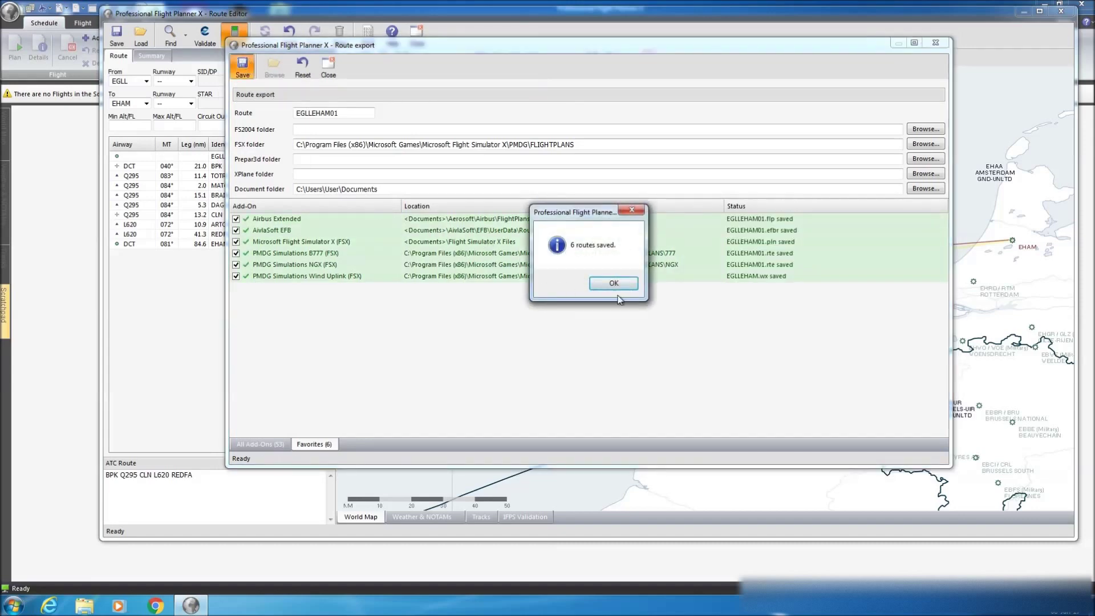
click(620, 285)
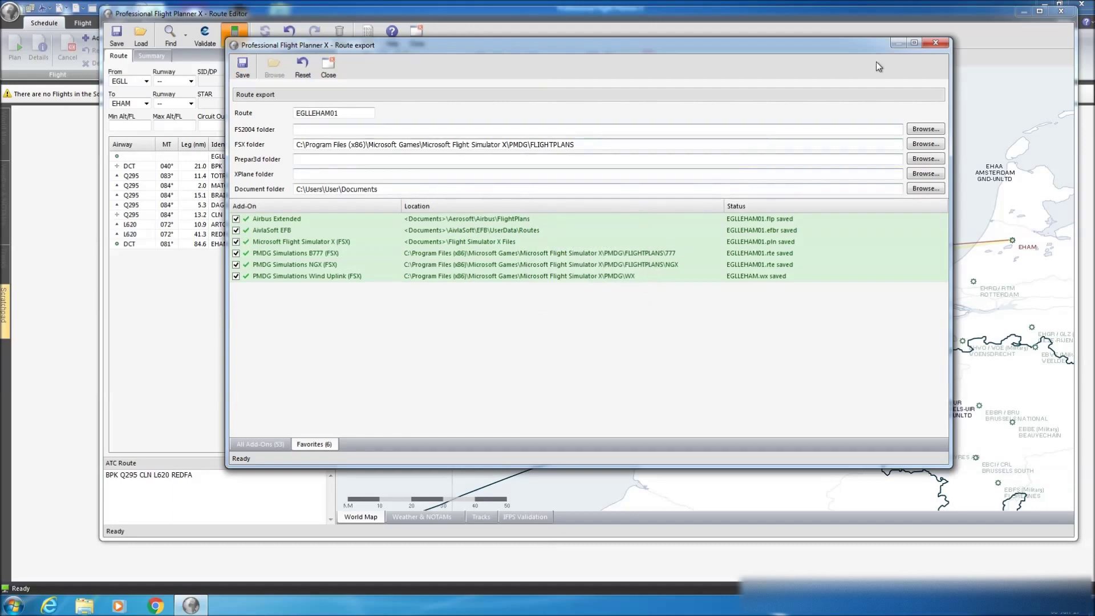
click(935, 43)
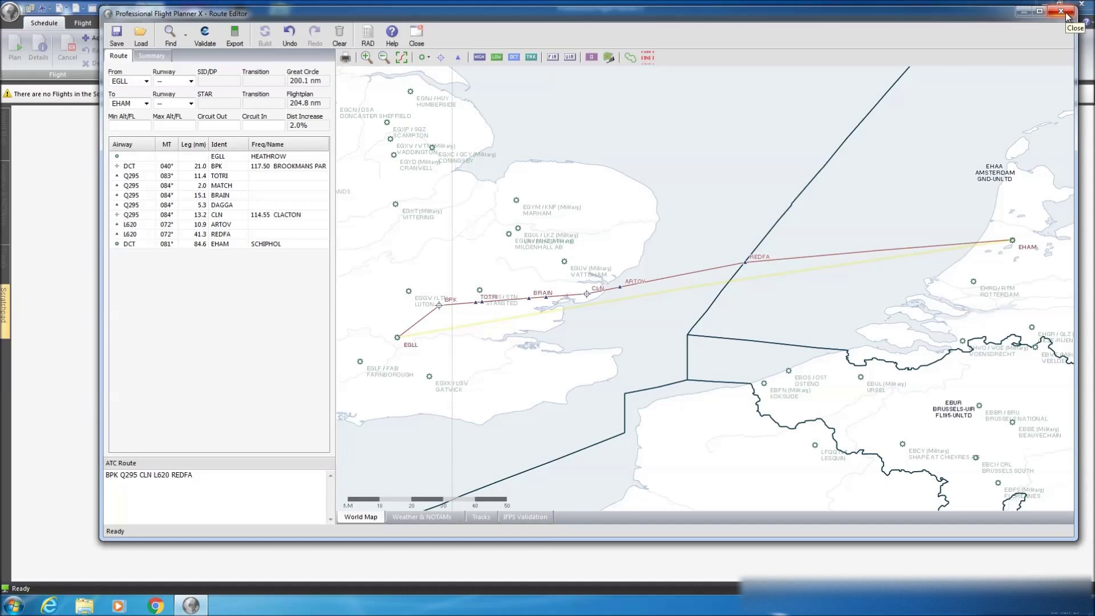
Close the PFPX Route Editor and bring up the FMC's Request CO Route page
click(1062, 11)
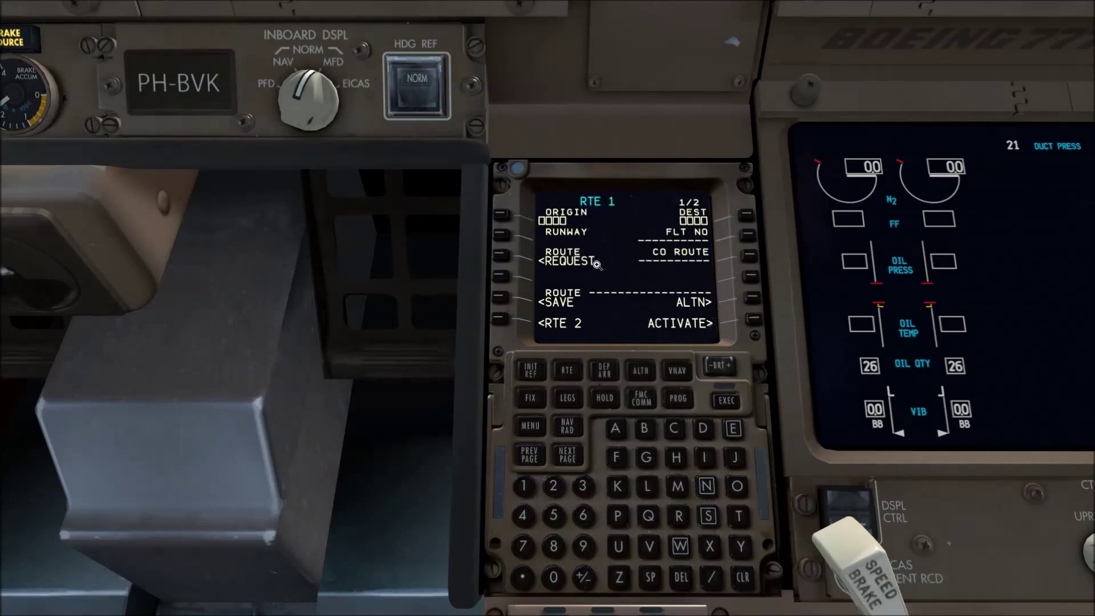
click(502, 260)
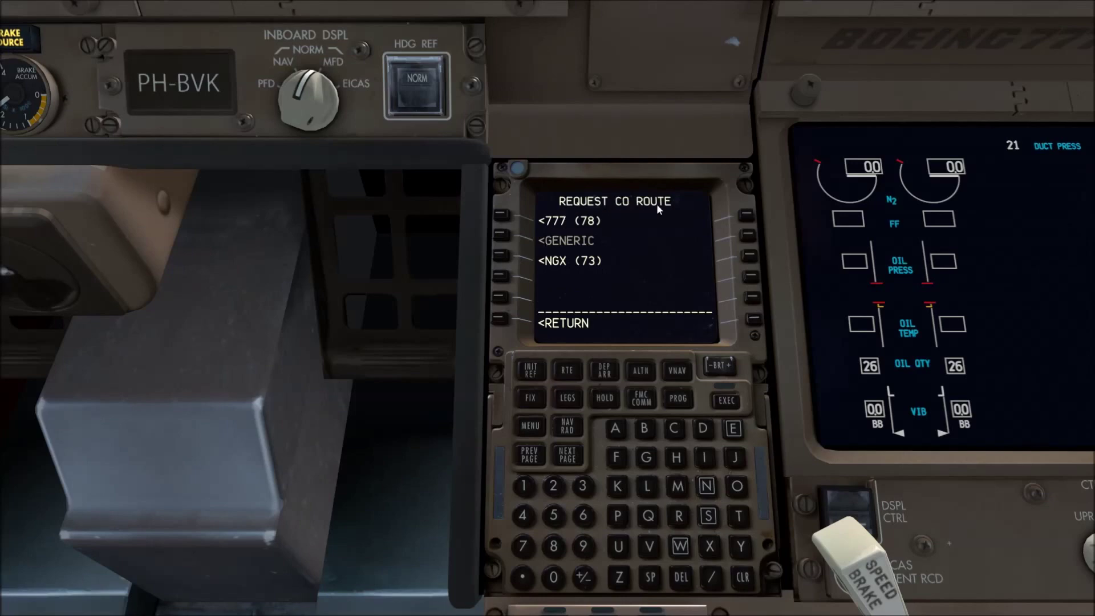
Pick EGLLEHAM01 from page 3 of the 777 company routes and request its uplink
click(501, 218)
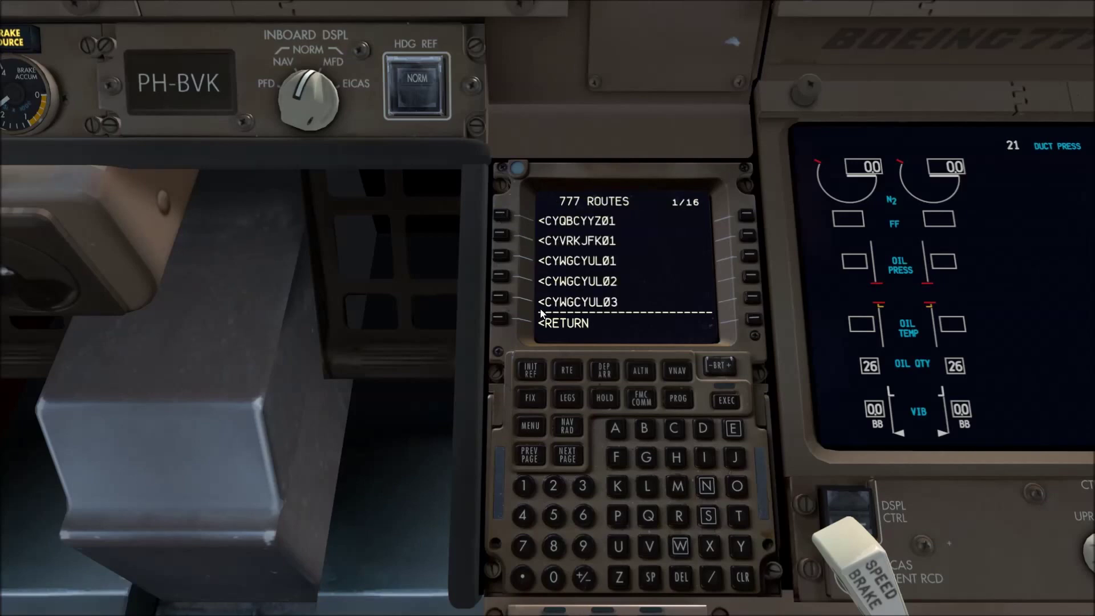
click(568, 460)
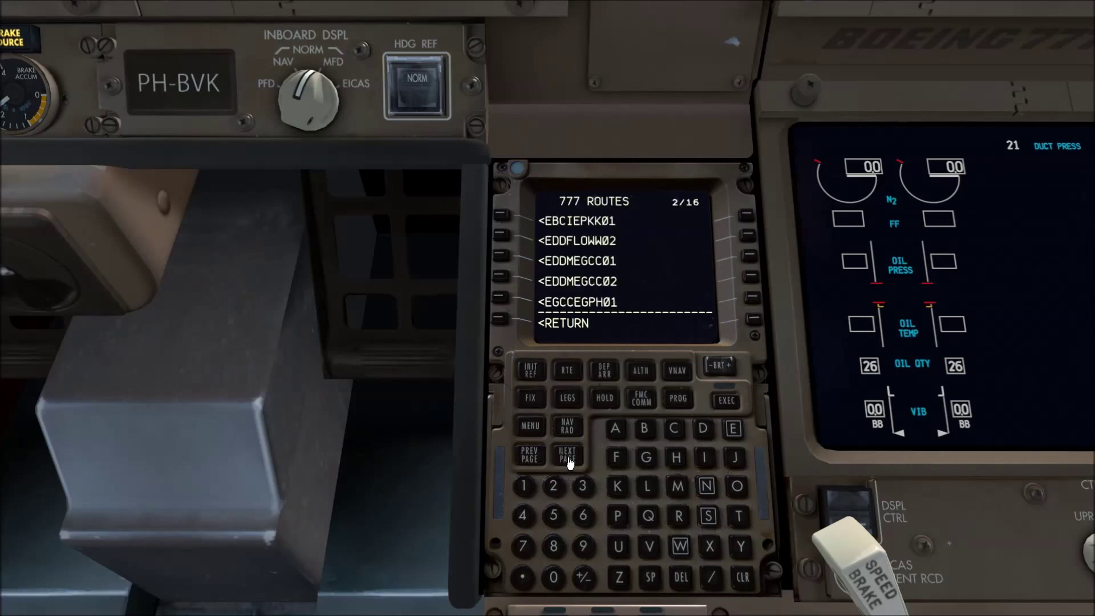
click(570, 463)
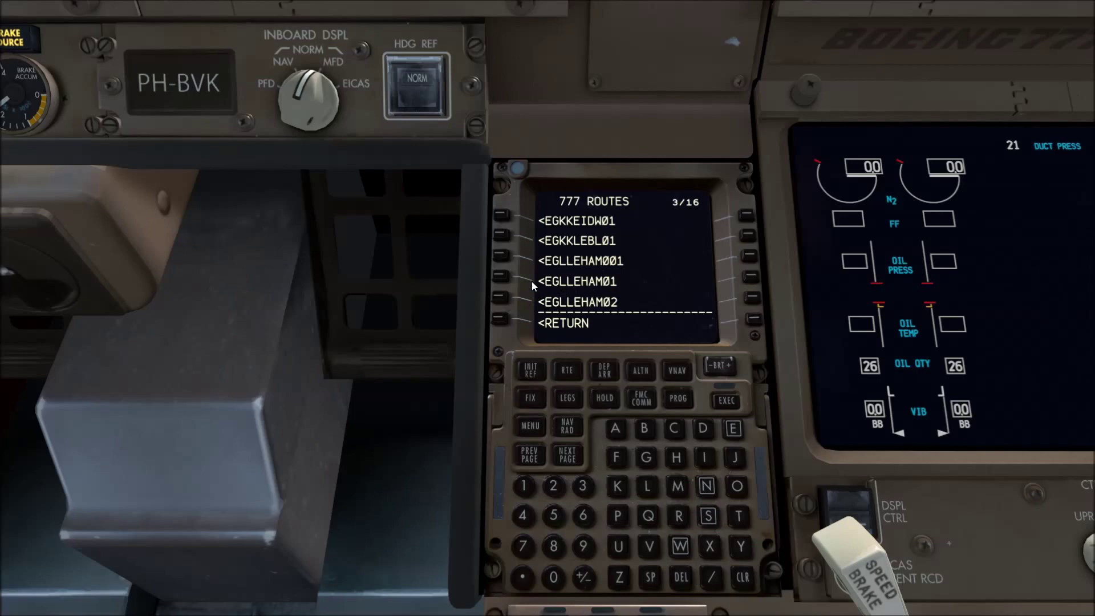
click(501, 280)
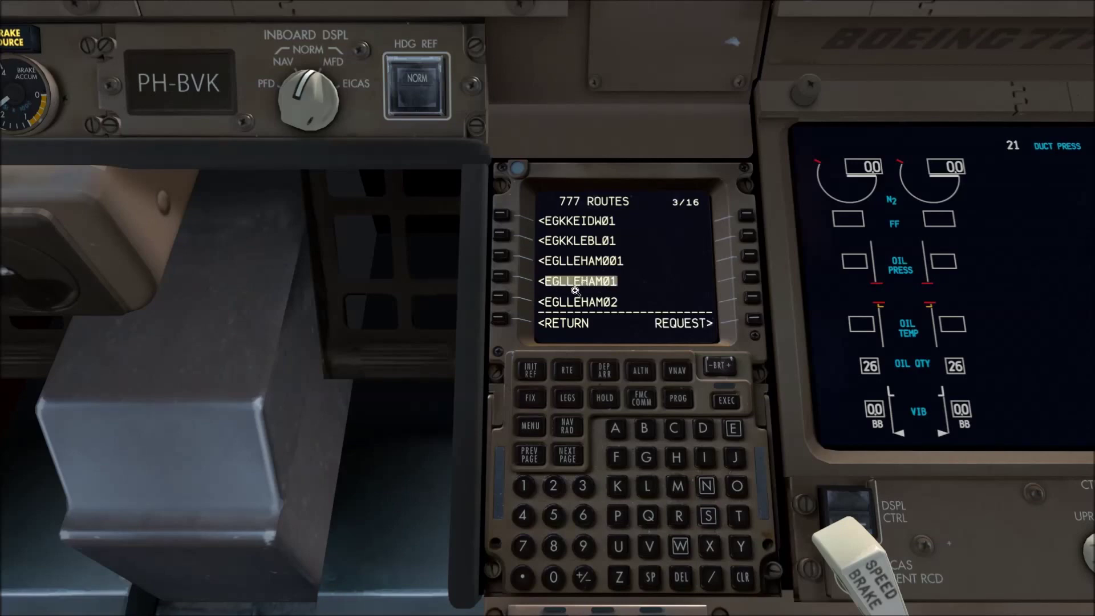
click(753, 323)
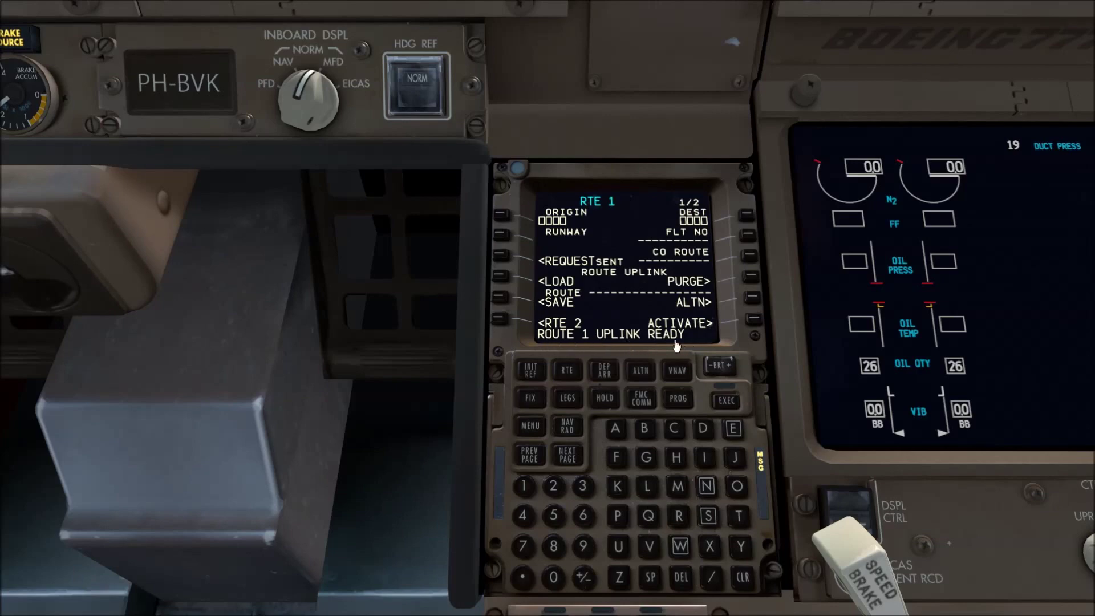
Clear the UPLINK READY message and start loading the uplinked route into Route 1
click(741, 577)
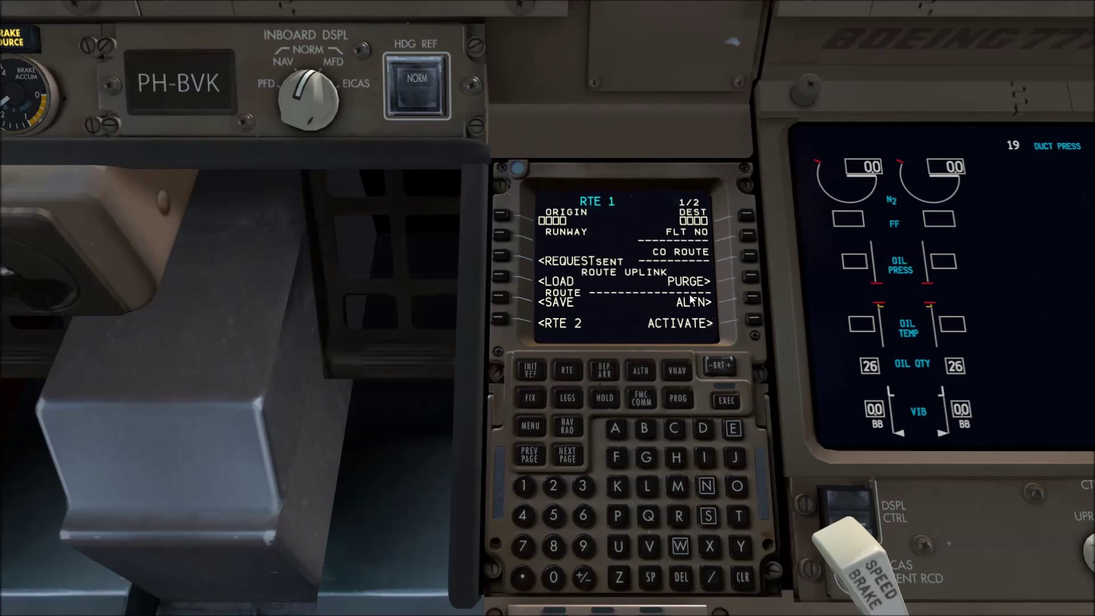
click(500, 280)
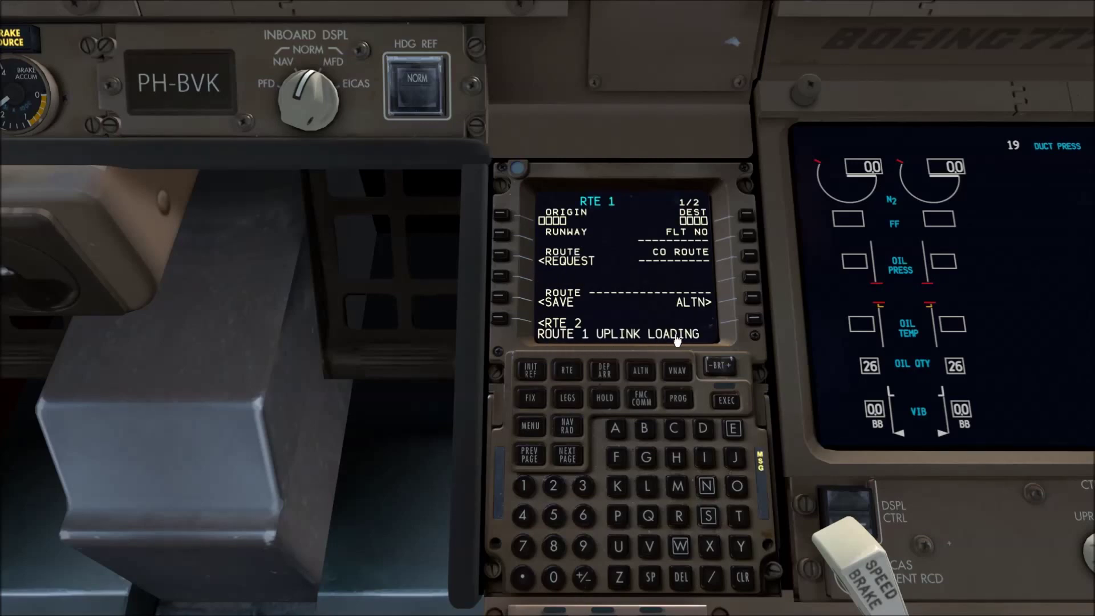
Clear UPLINK LOADING and review Route 1's legs BPK, Q295 CLN, L620 REDFA on page 2/2
click(742, 579)
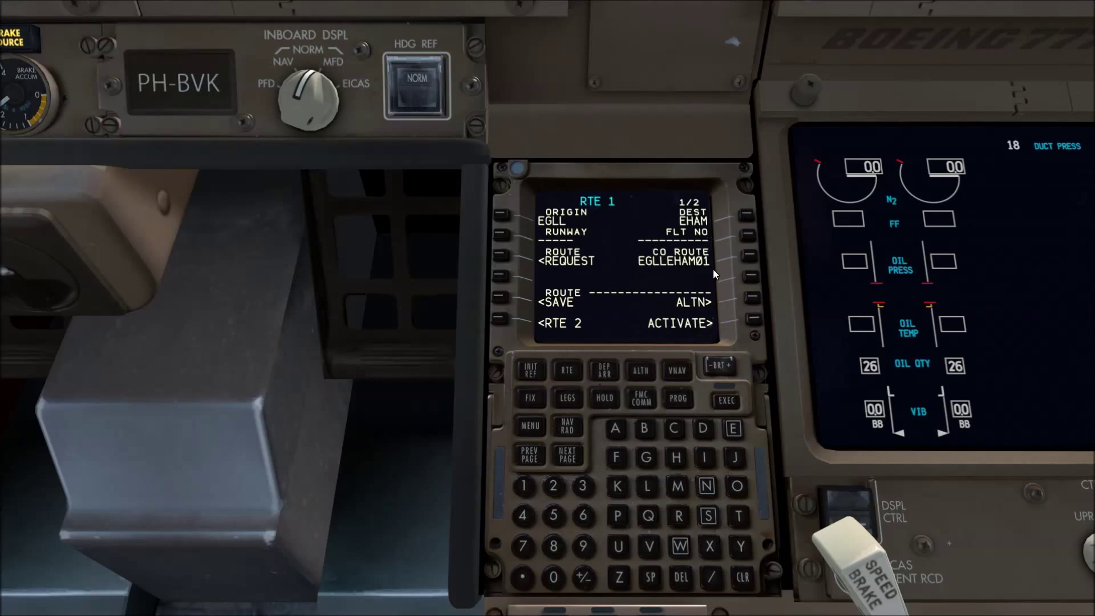
click(567, 455)
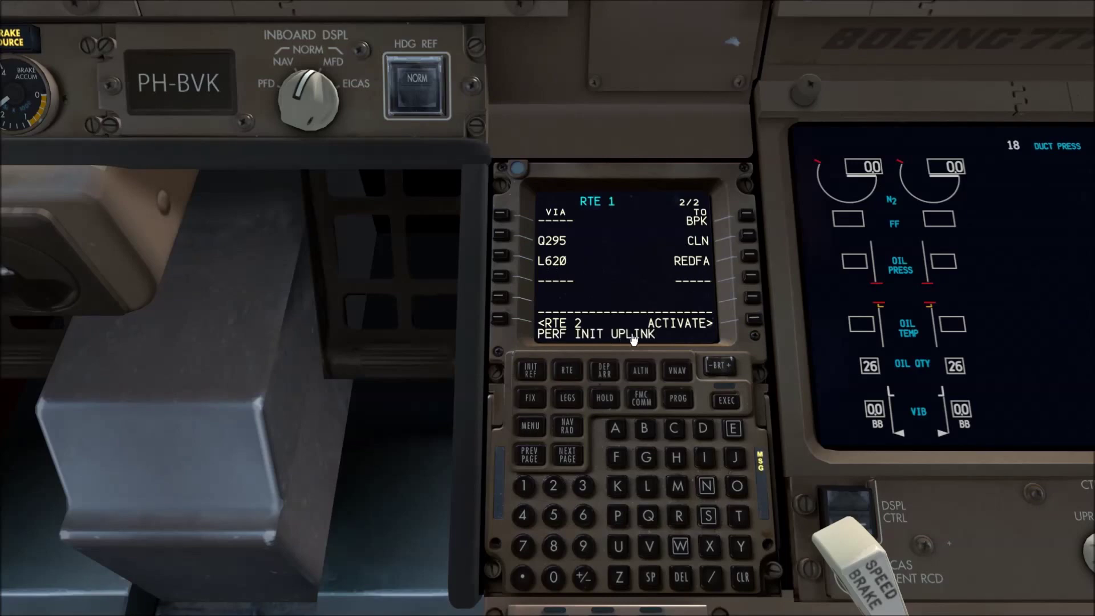
Clear PERF INIT UPLINK and go back to RTE 1 page 1/2 showing EGLL–EHAM, EGLLEHAM01
click(742, 578)
click(529, 455)
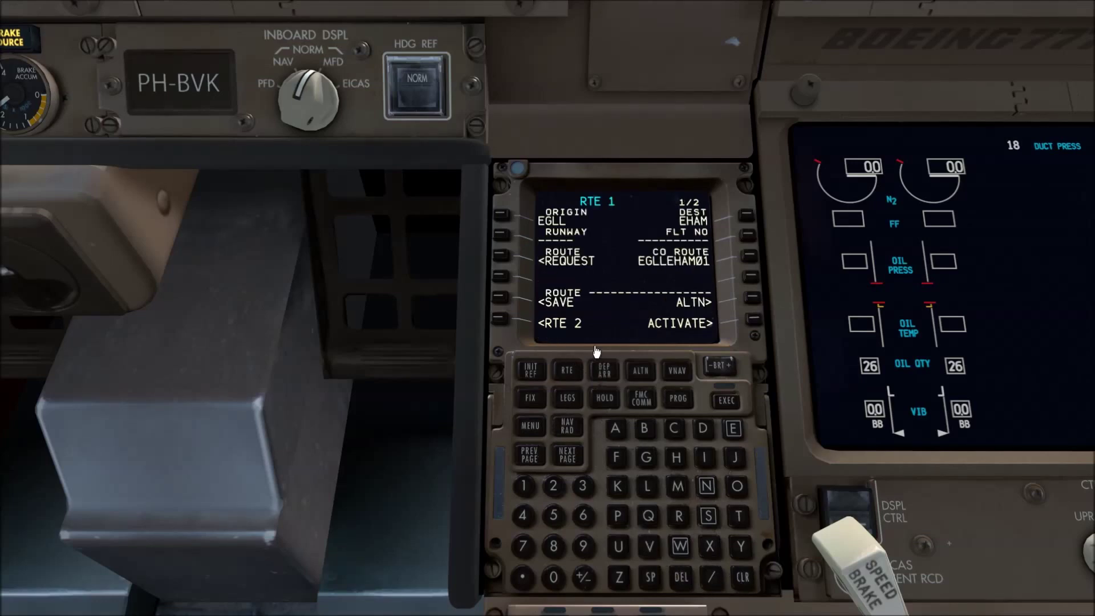